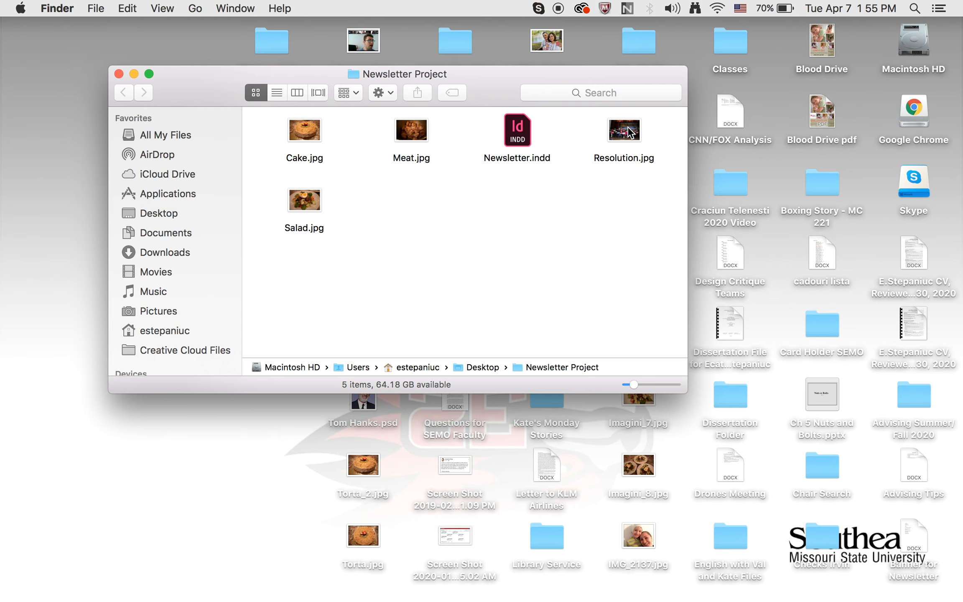
# - Open Resolution.jpg from the Newsletter Project folder in Adobe Photoshop CC 2018
pyautogui.click(629, 133)
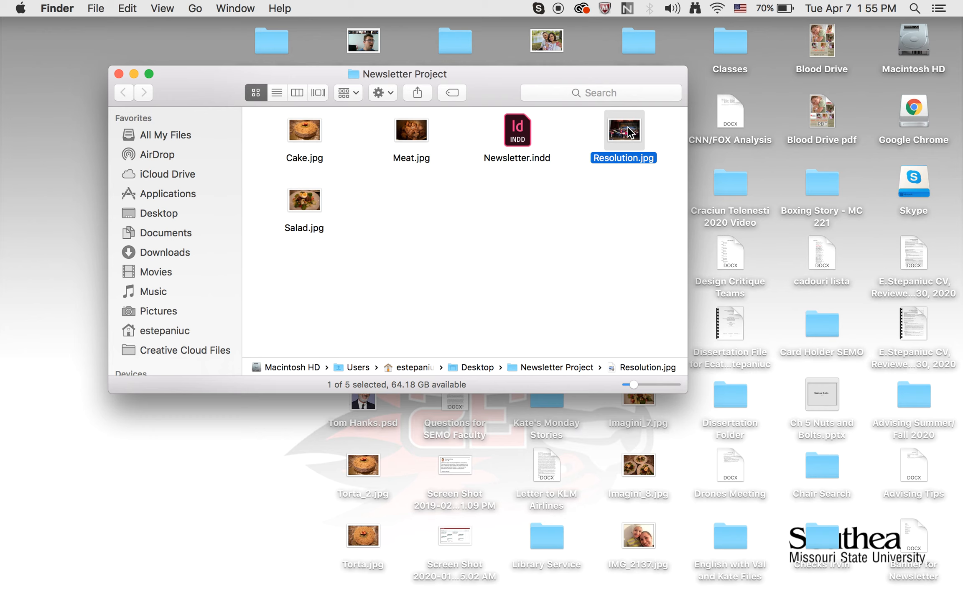
pyautogui.rightClick(628, 128)
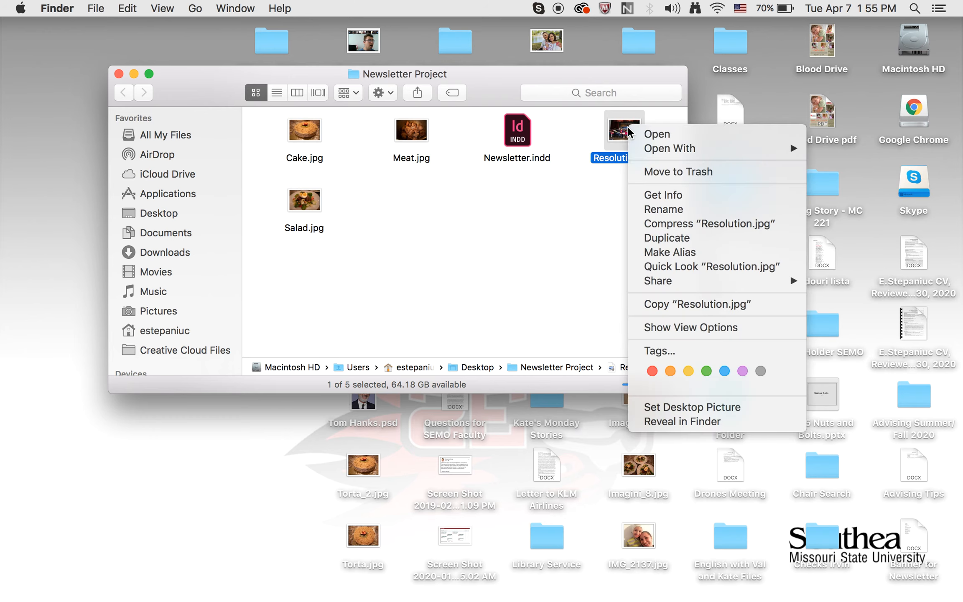
pyautogui.moveTo(645, 154)
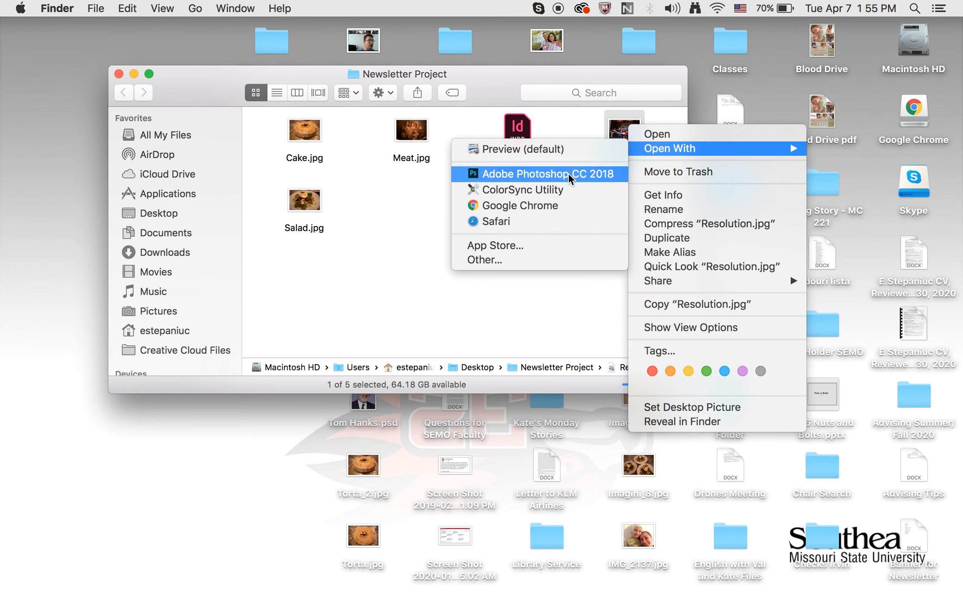
pyautogui.click(583, 172)
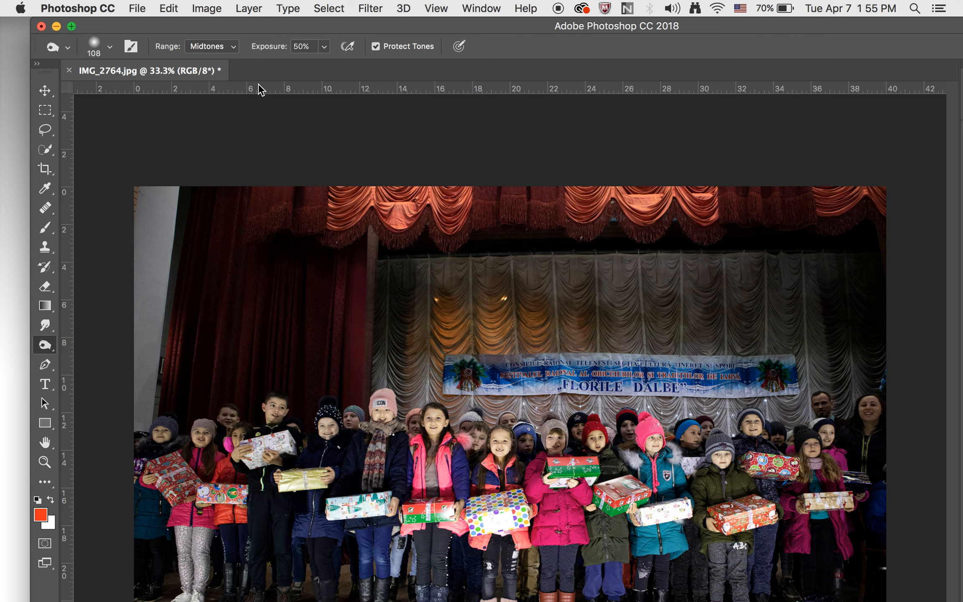
# - Resize the image to 20 inches wide with resampling turned off
pyautogui.click(212, 10)
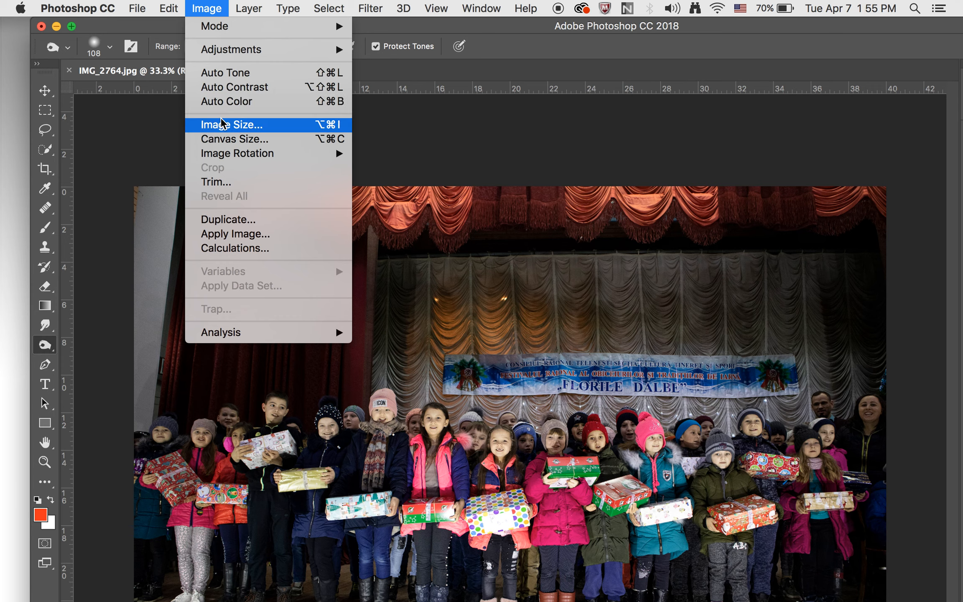
pyautogui.click(221, 124)
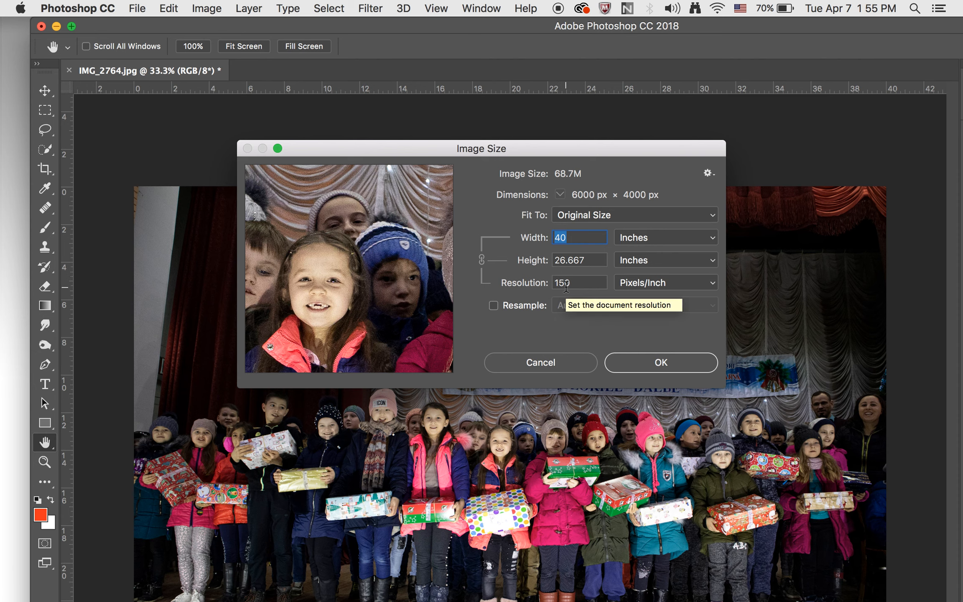
pyautogui.click(493, 306)
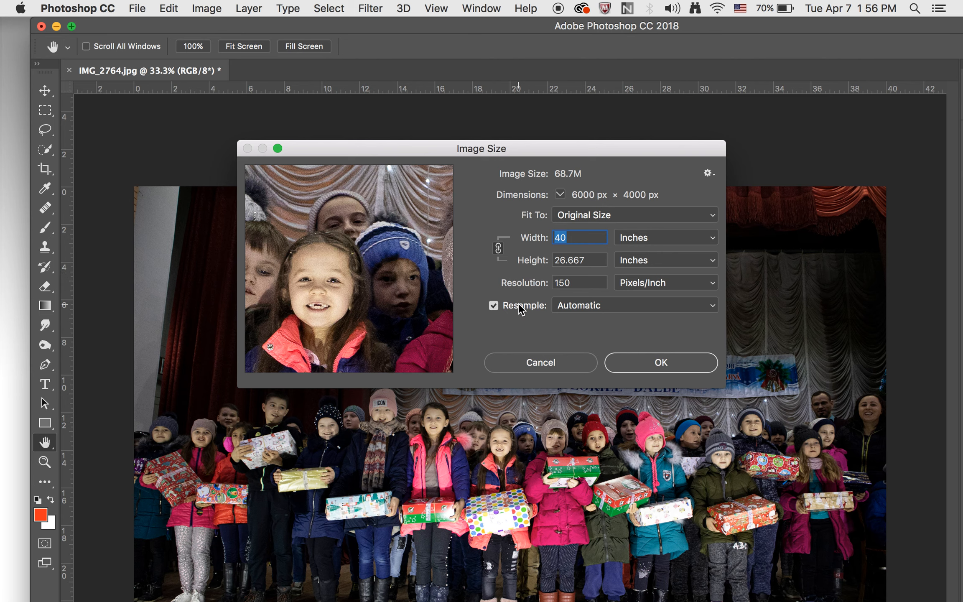
pyautogui.click(493, 306)
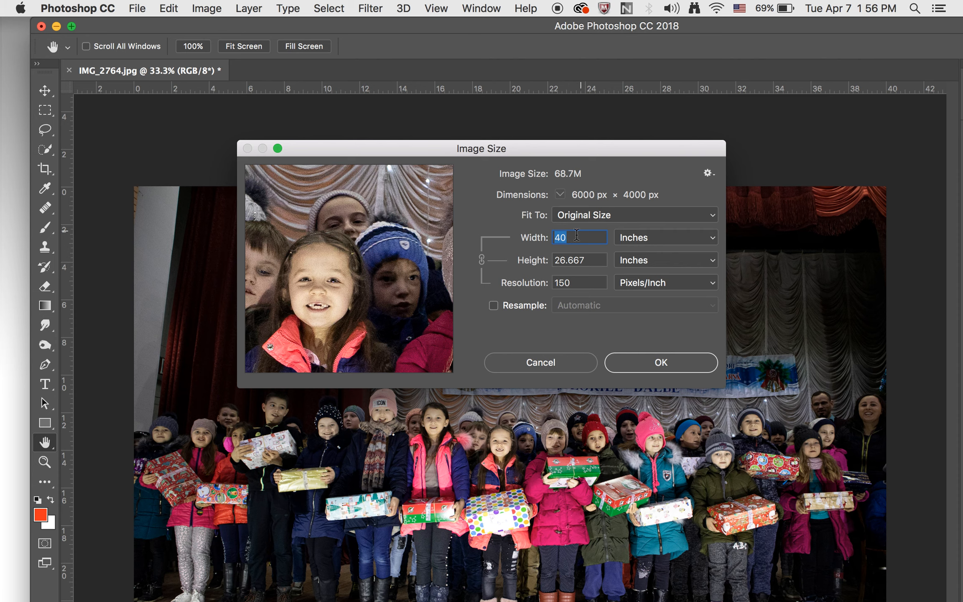
pyautogui.write('20')
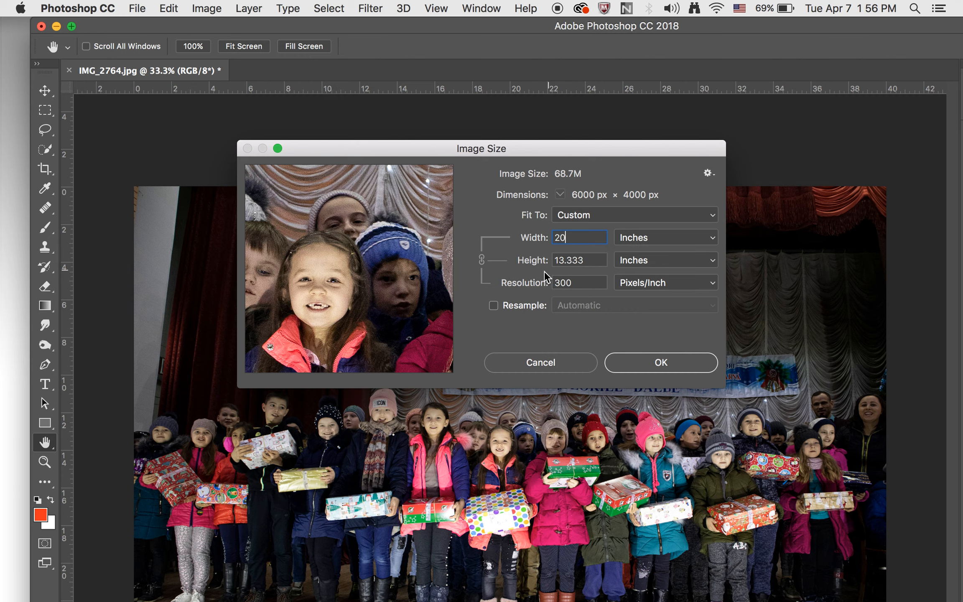
pyautogui.click(636, 363)
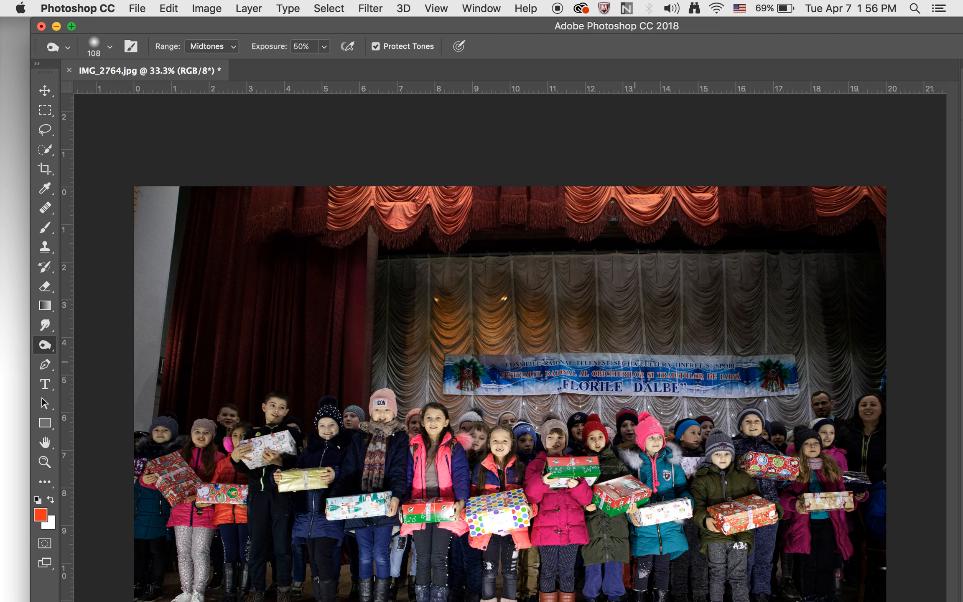
# - Minimize Photoshop and open Newsletter.indd in InDesign, dismissing the missing-link alert
pyautogui.click(56, 26)
pyautogui.click(482, 315)
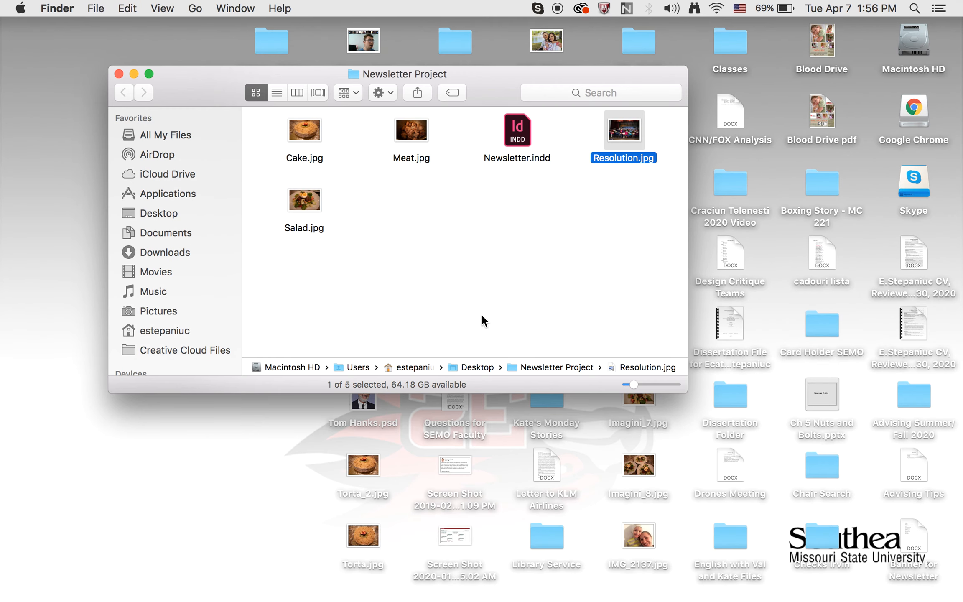
pyautogui.click(555, 257)
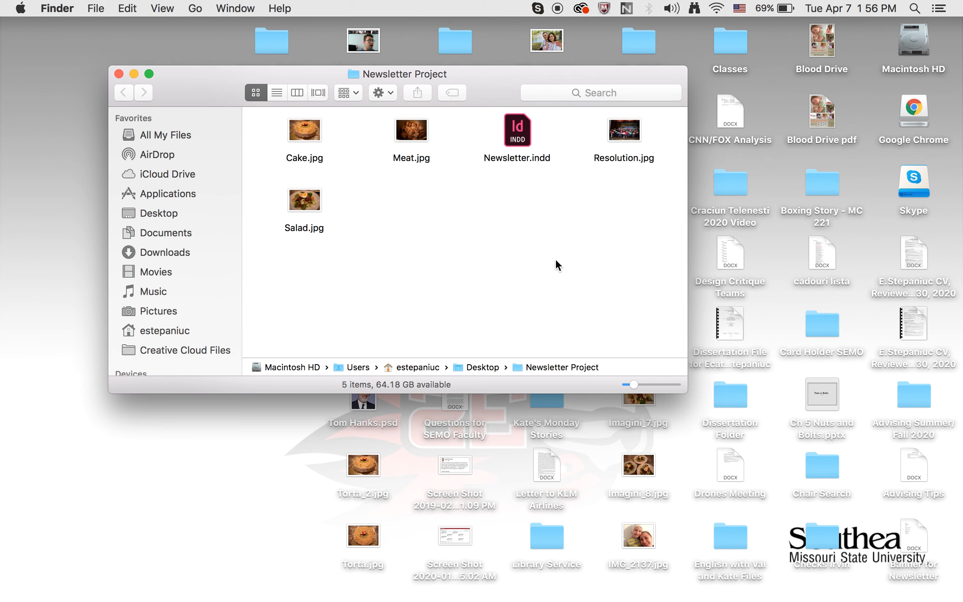
pyautogui.doubleClick(524, 134)
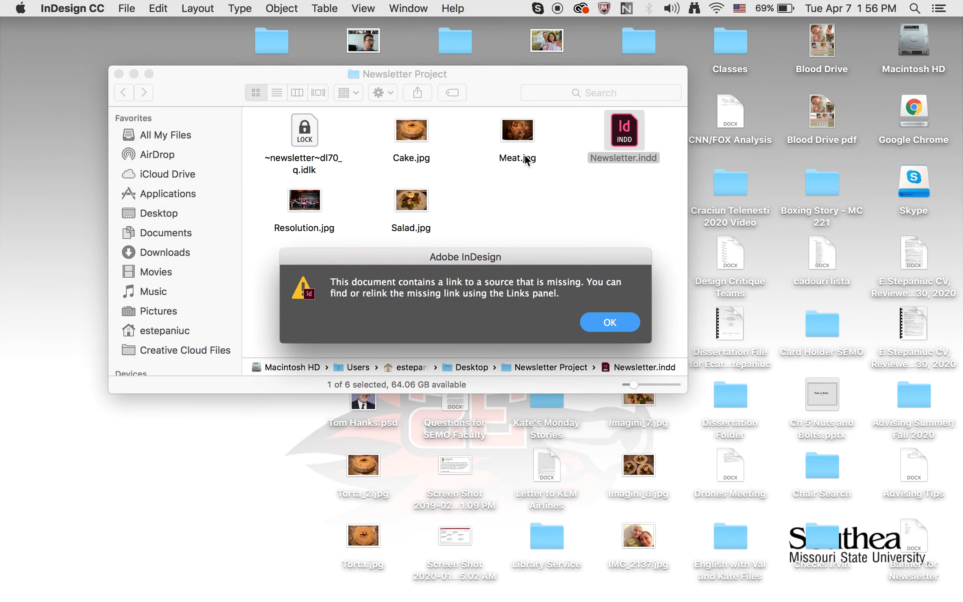
pyautogui.click(603, 322)
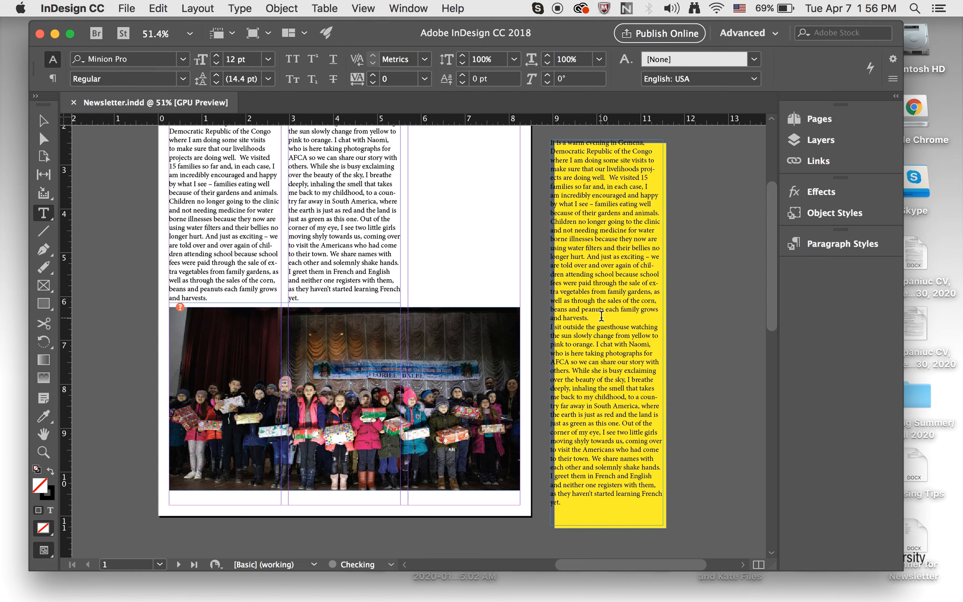
# - Inspect the newsletter page layout and minimize InDesign
pyautogui.scroll(-3, 338, 321)
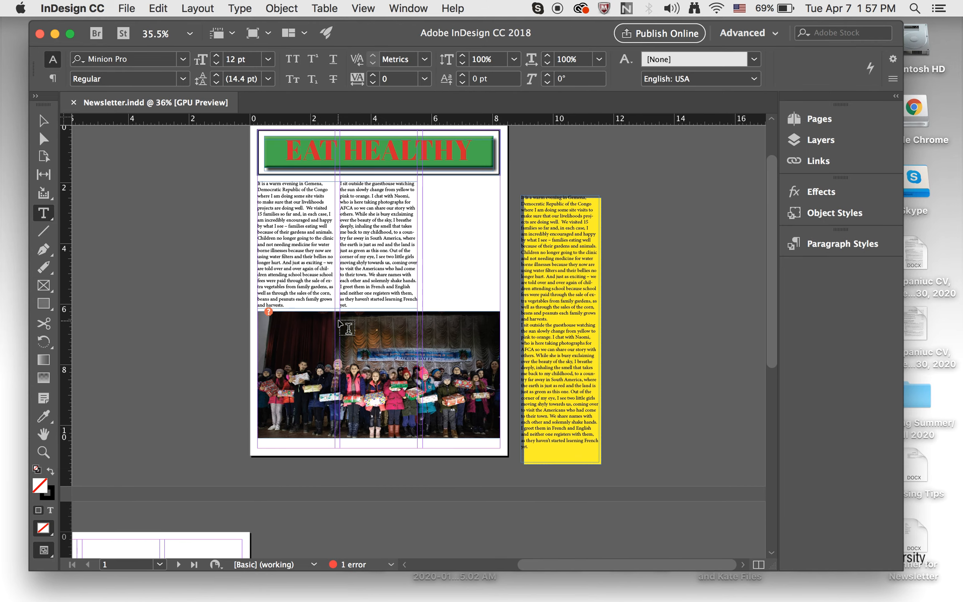
pyautogui.scroll(2, 338, 321)
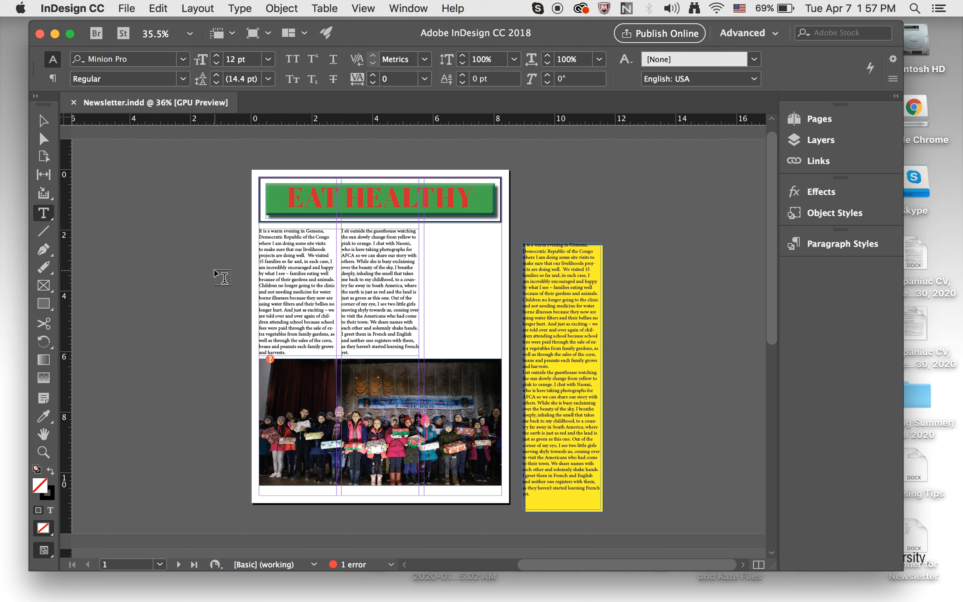
pyautogui.click(56, 33)
pyautogui.click(487, 289)
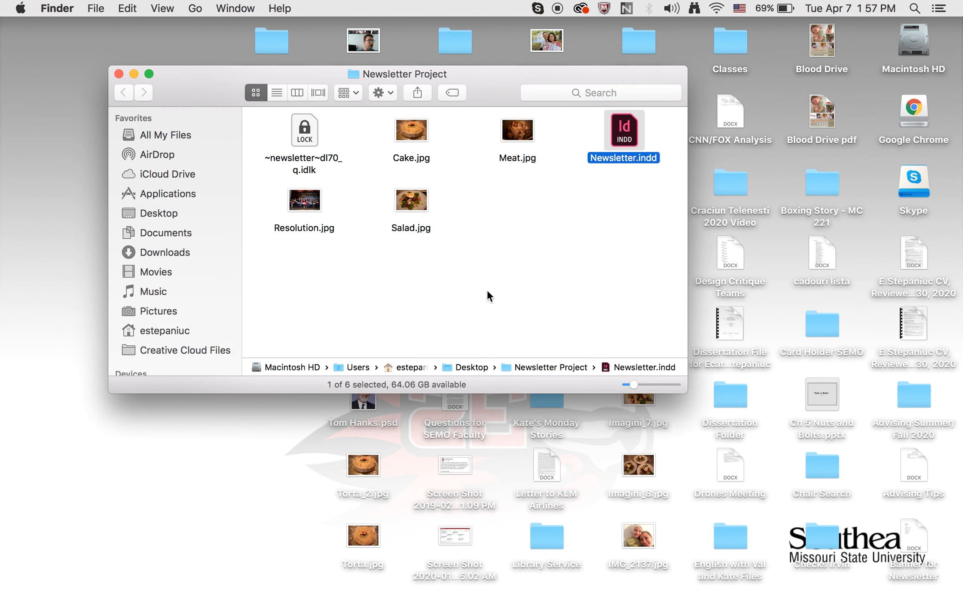
# - Select Cake.jpg and Salad.jpg together and open both in Adobe Photoshop CC 2018
pyautogui.click(415, 128)
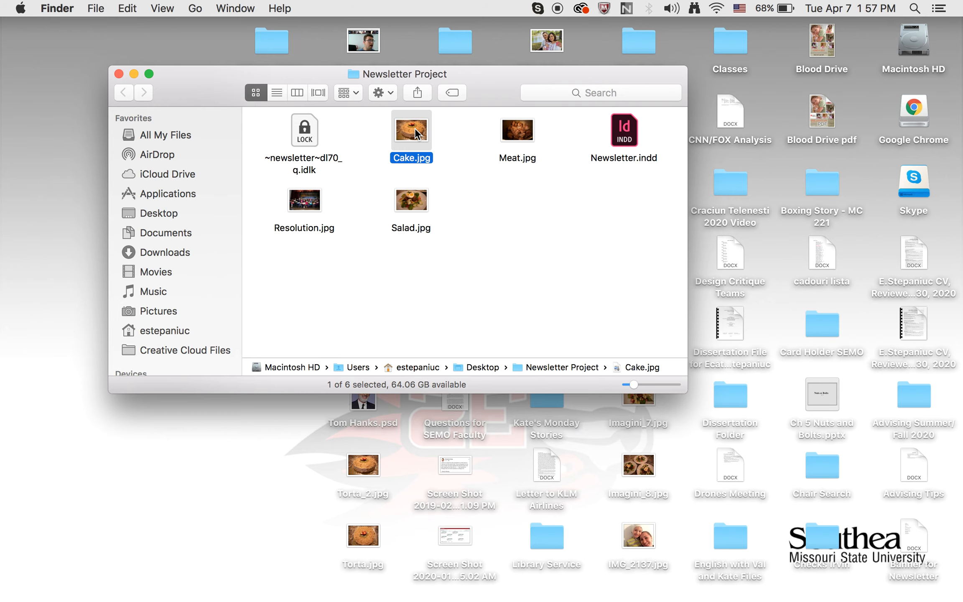
pyautogui.keyDown('super'); pyautogui.click(416, 199); pyautogui.keyUp('super')
pyautogui.rightClick(416, 199)
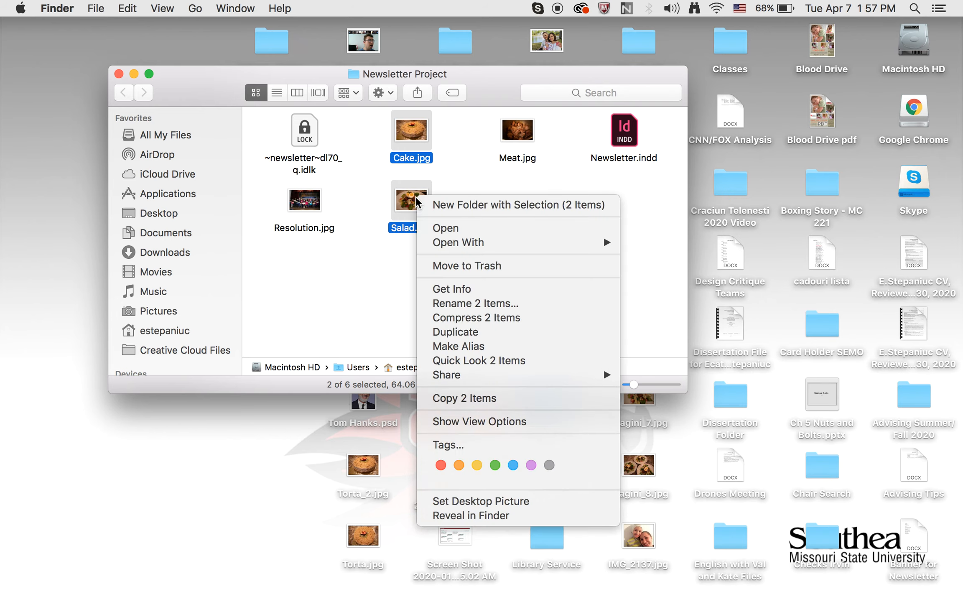
pyautogui.moveTo(473, 242)
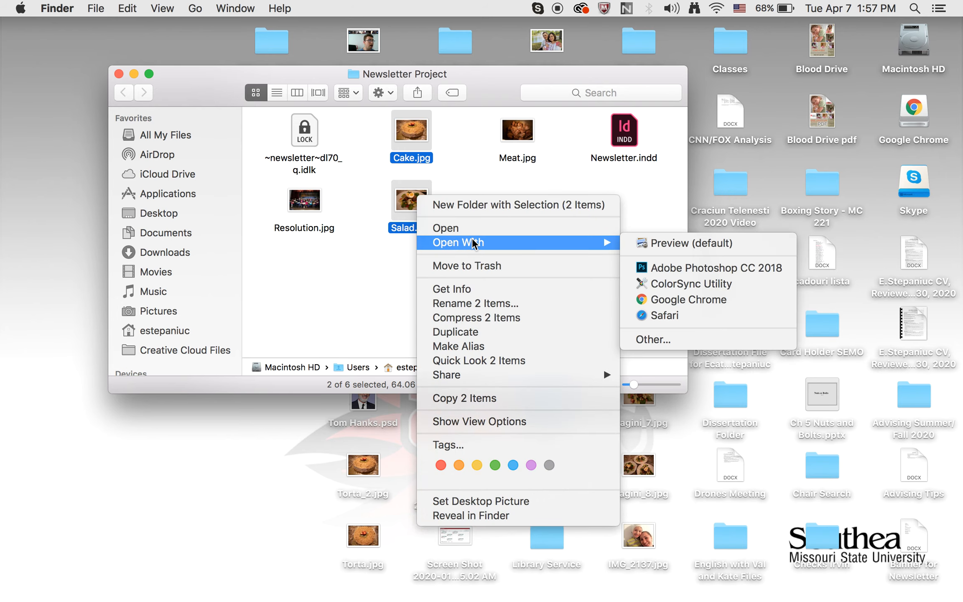
pyautogui.click(664, 267)
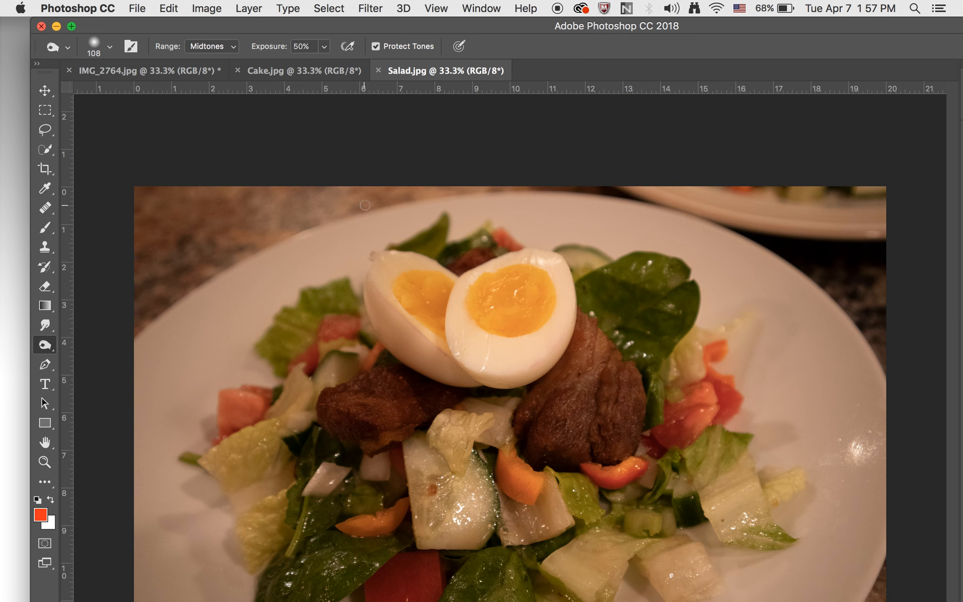
# - Confirm the Image Size settings of Salad.jpg and Cake.jpg, closing the salad document in between
pyautogui.click(203, 9)
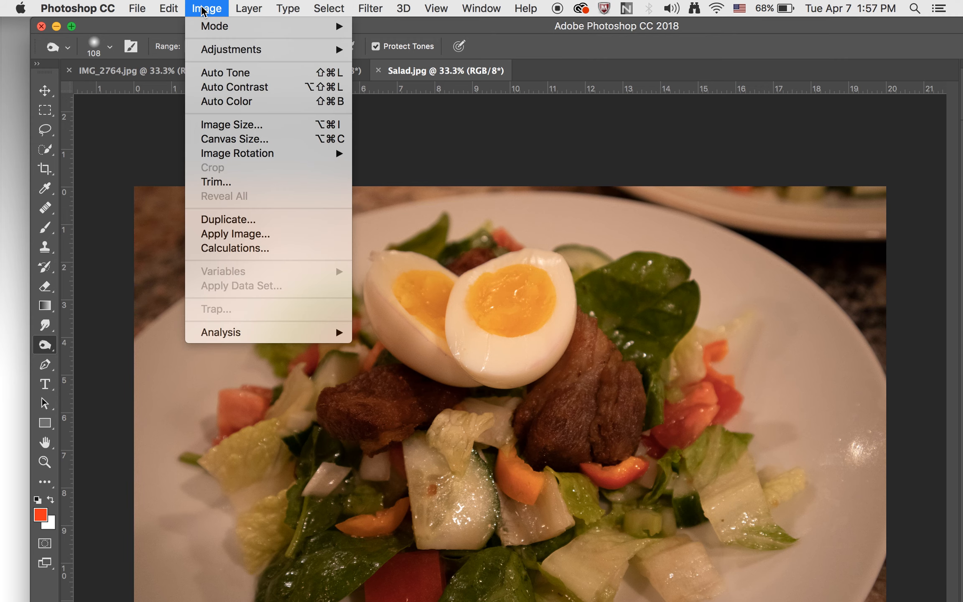
pyautogui.click(207, 123)
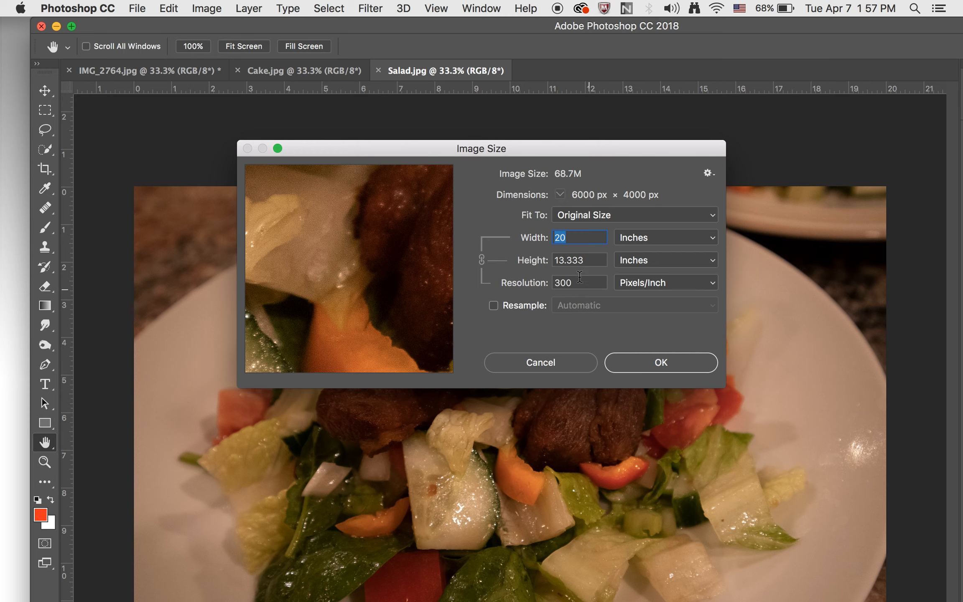
pyautogui.click(637, 362)
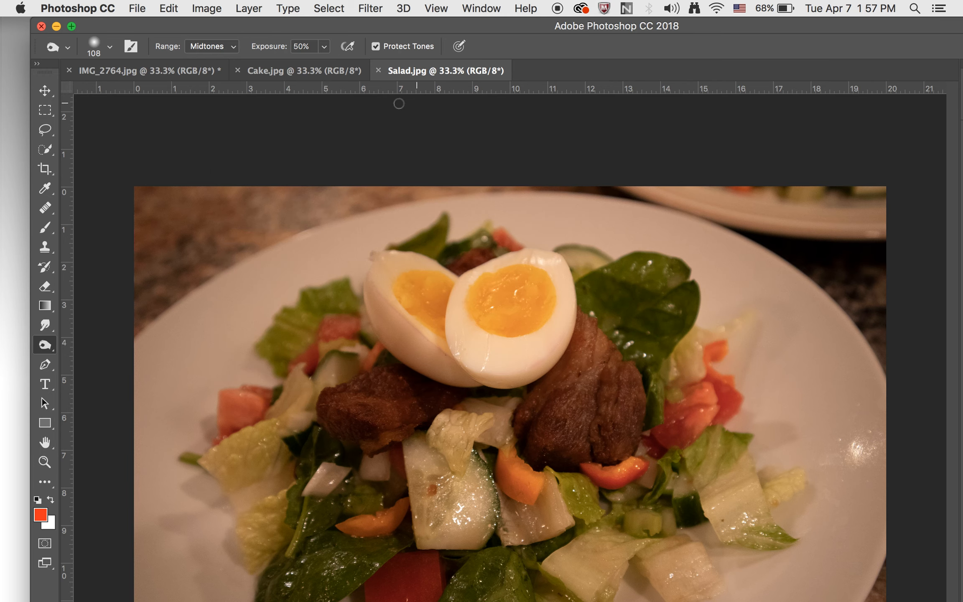
pyautogui.click(379, 70)
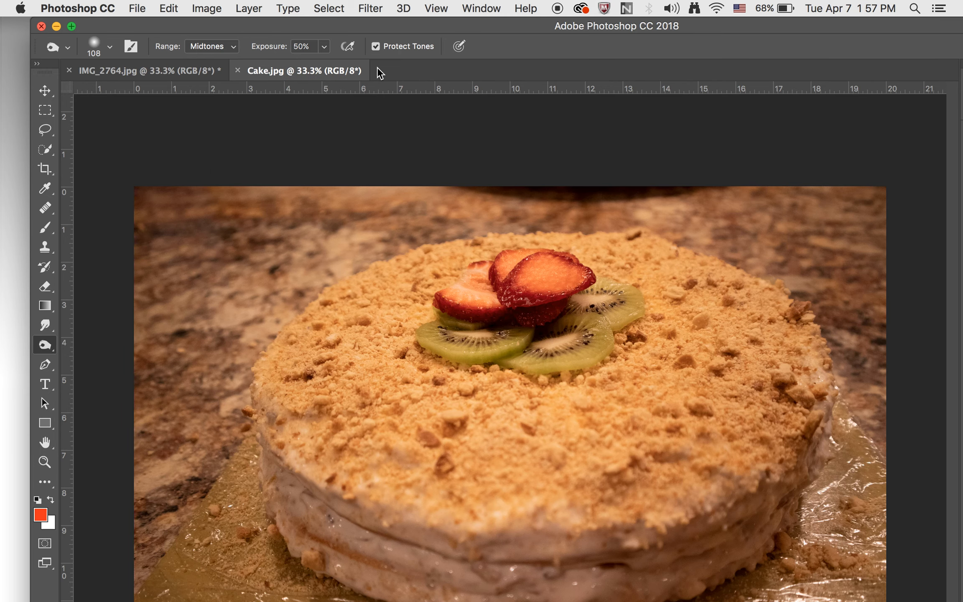
pyautogui.click(211, 7)
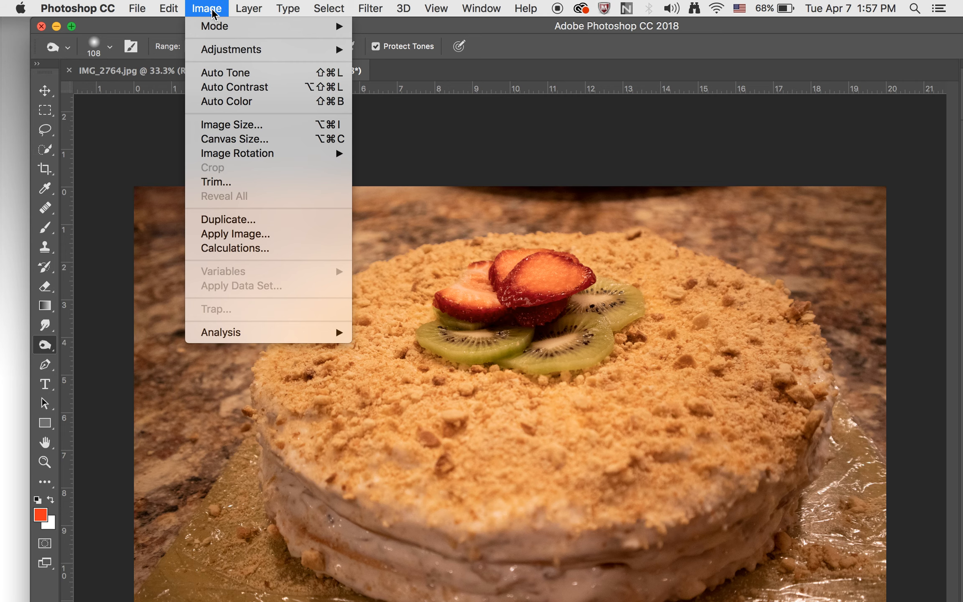
pyautogui.click(226, 125)
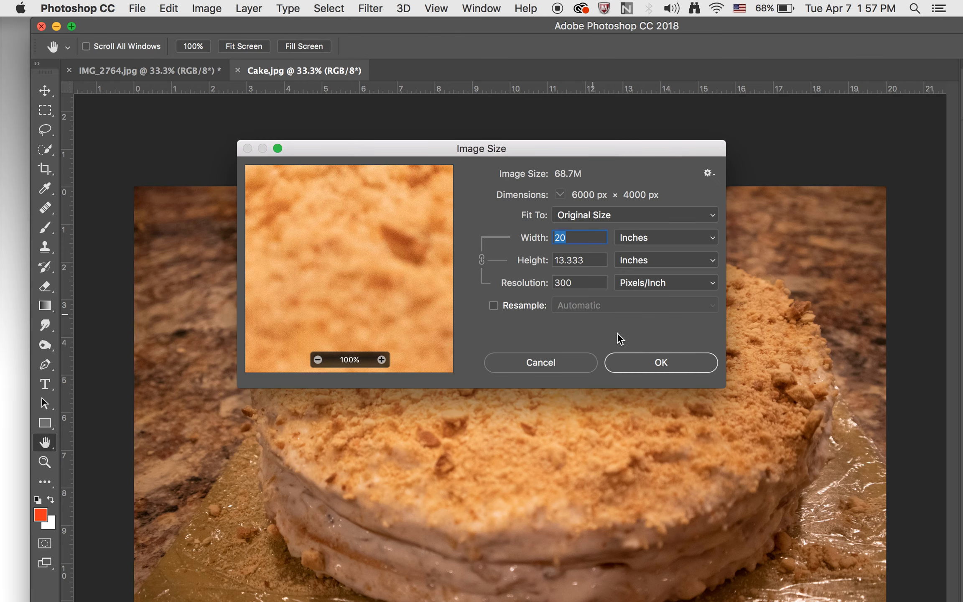
pyautogui.click(659, 365)
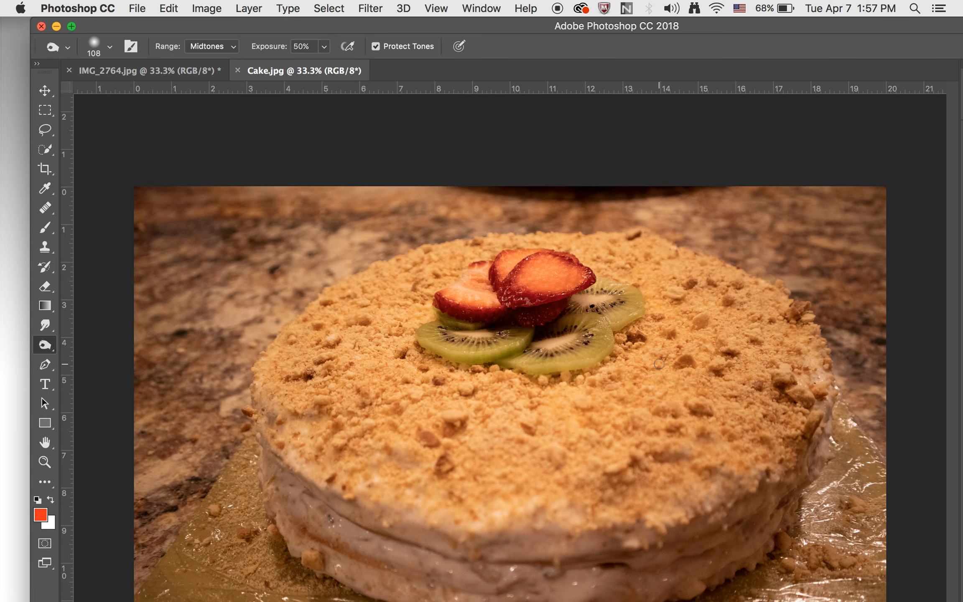
# - Close the Photoshop window, discarding unsaved changes to IMG_2764.jpg
pyautogui.click(41, 26)
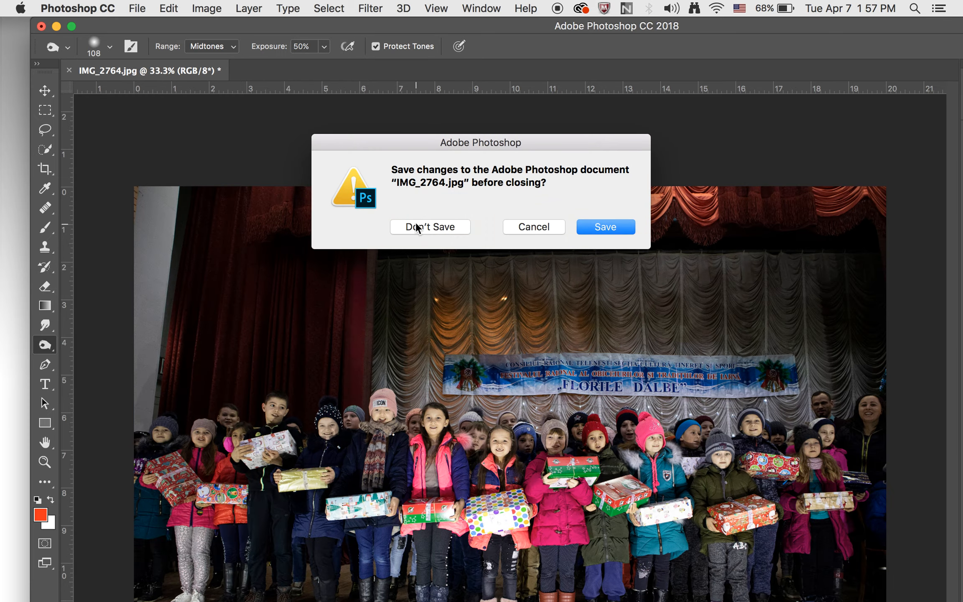
pyautogui.click(417, 226)
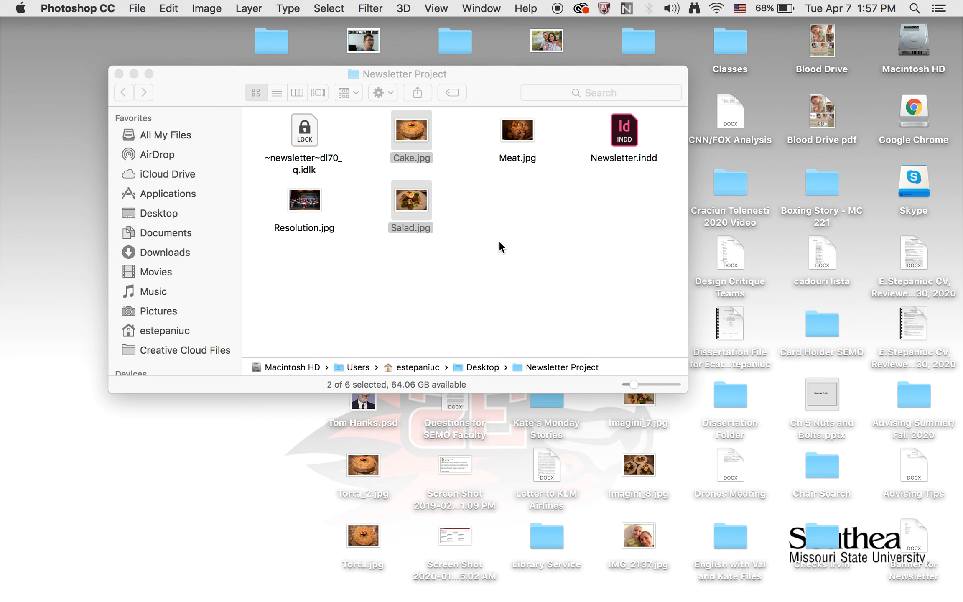
pyautogui.click(547, 260)
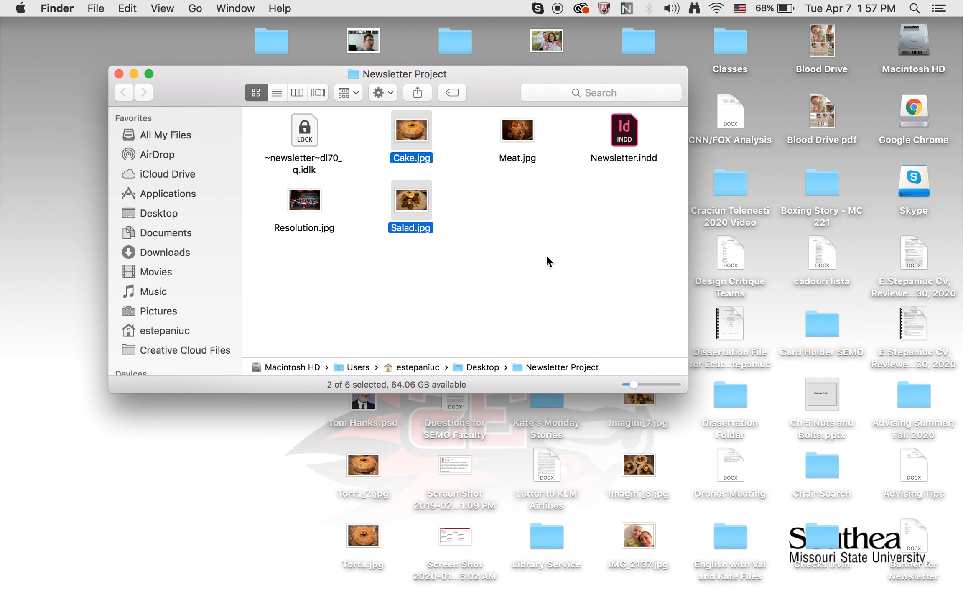
# - Switch back to InDesign and look over the newsletter page
pyautogui.moveTo(752, 598)
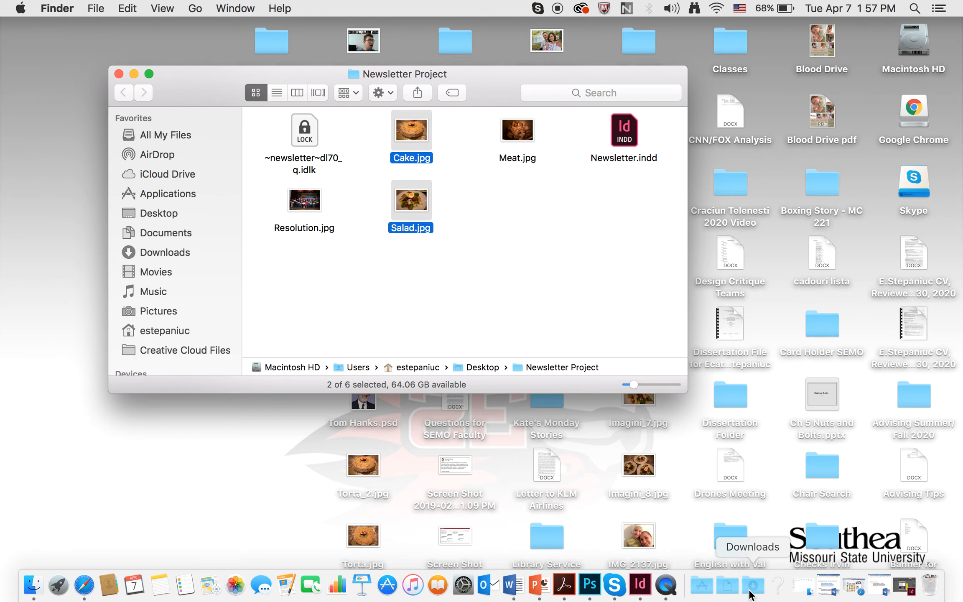
pyautogui.click(899, 583)
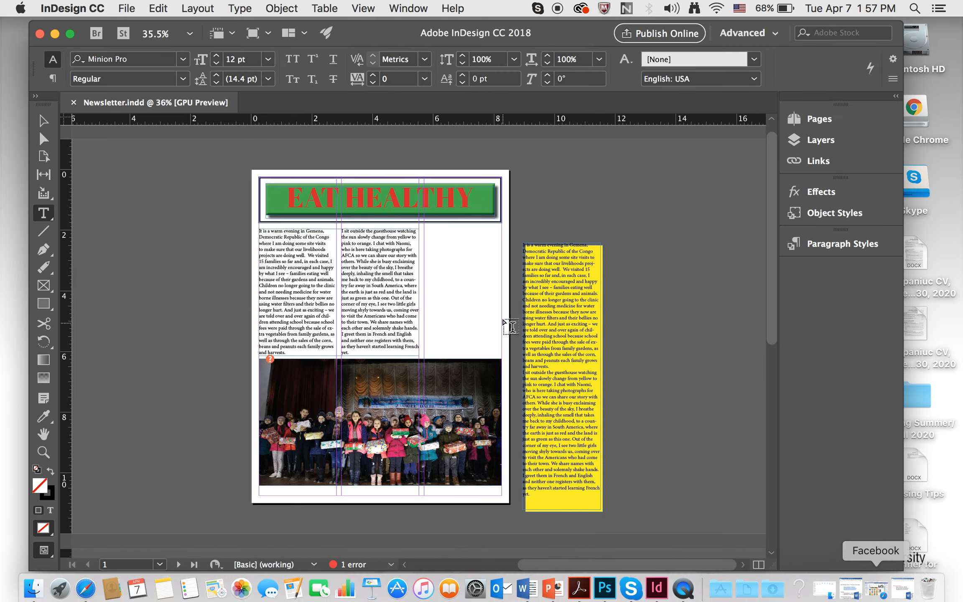
pyautogui.scroll(4, 511, 327)
pyautogui.scroll(2, 511, 327)
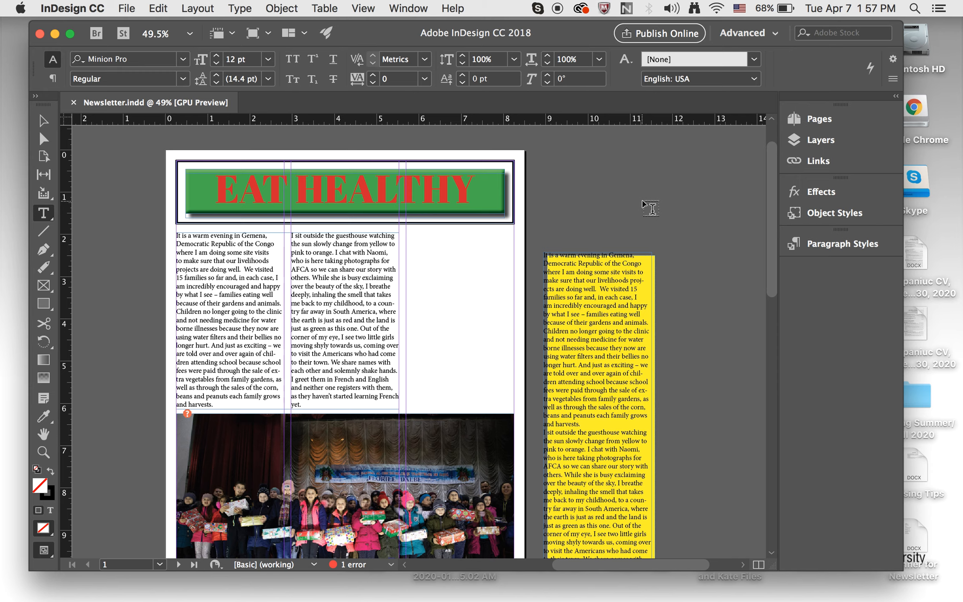
pyautogui.scroll(-1, 643, 203)
pyautogui.scroll(-3, 644, 205)
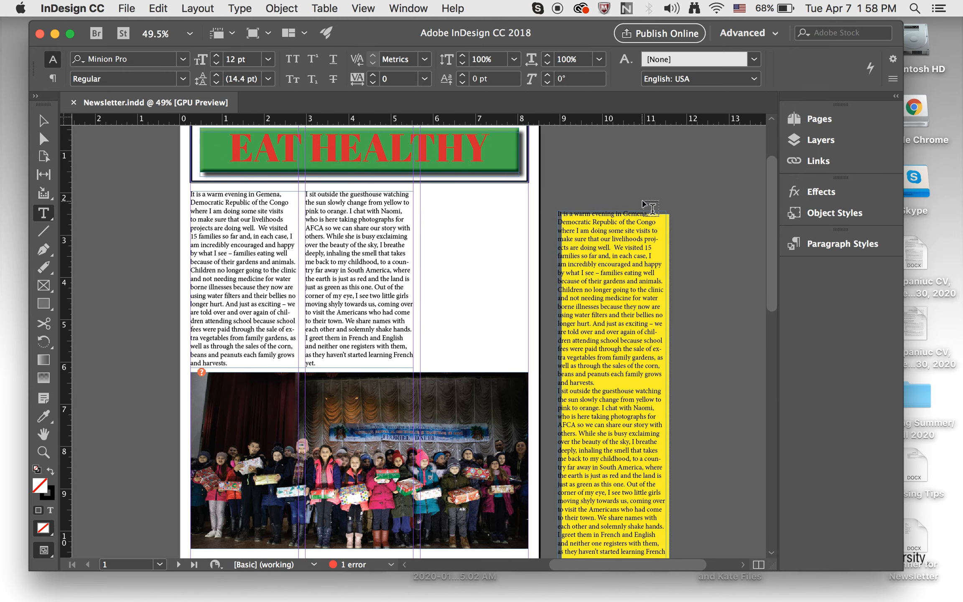
pyautogui.scroll(1, 644, 204)
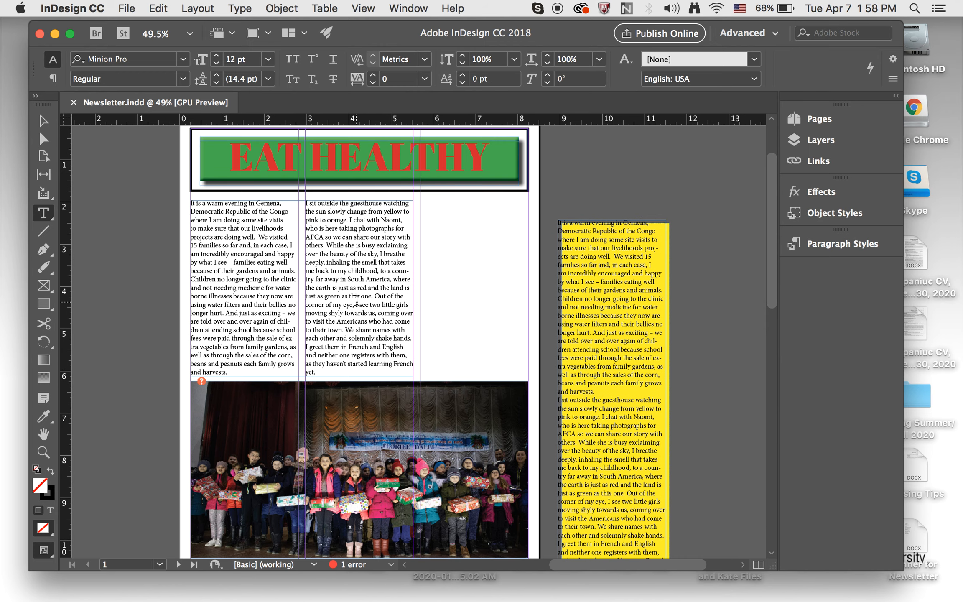
# - Delete the group photo below the two text columns
pyautogui.scroll(-1, 357, 299)
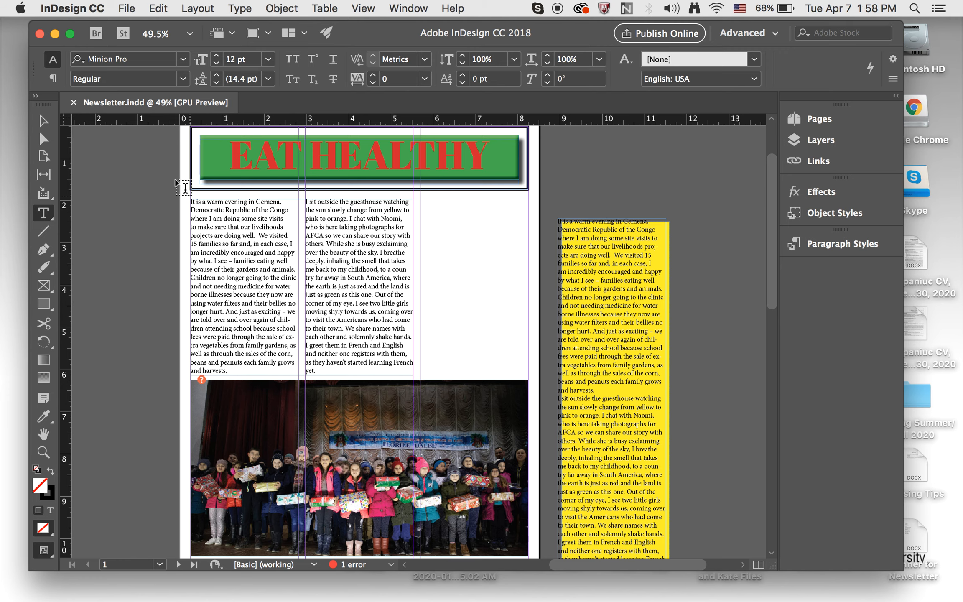
pyautogui.press('v')
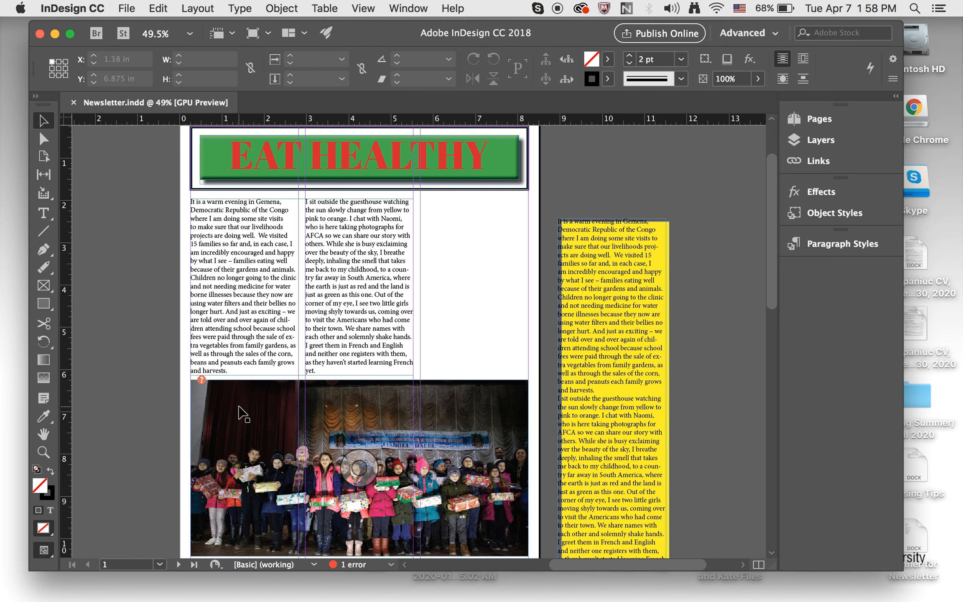
pyautogui.click(239, 407)
pyautogui.press('Delete')
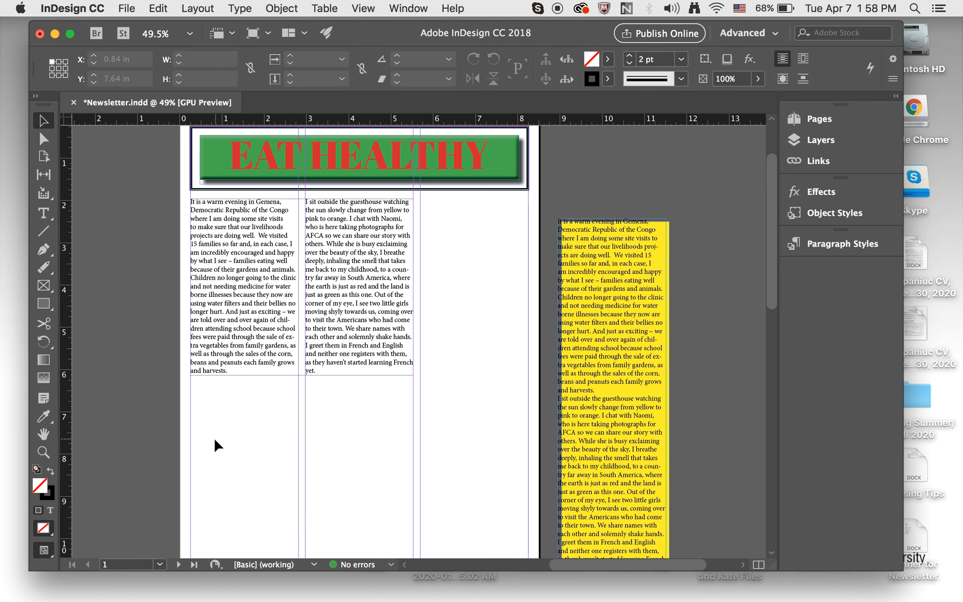
# - Move the two-column story frame down to about 3.1 in from the page top
pyautogui.scroll(-1, 206, 433)
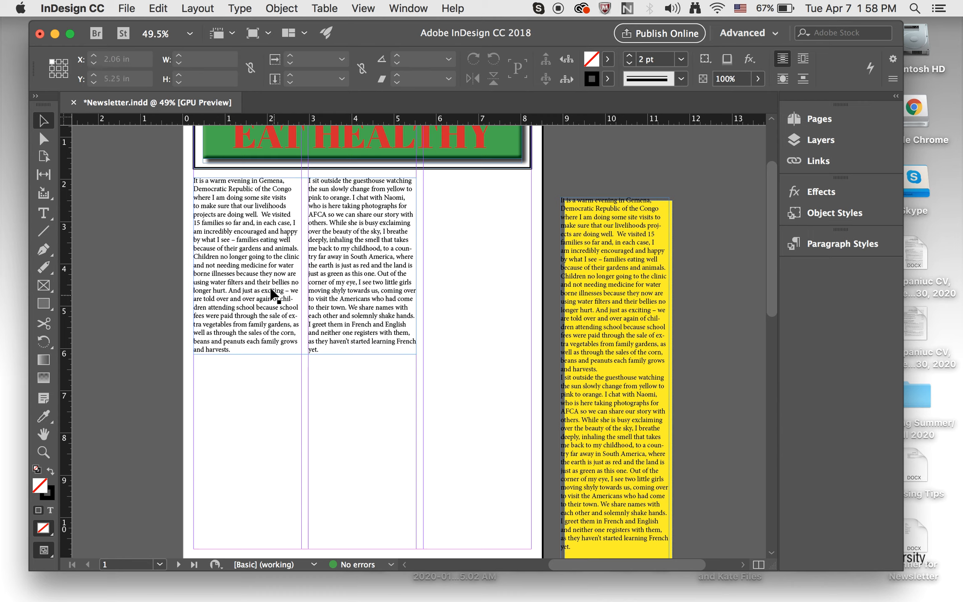
pyautogui.moveTo(271, 294); pyautogui.dragTo(268, 320)
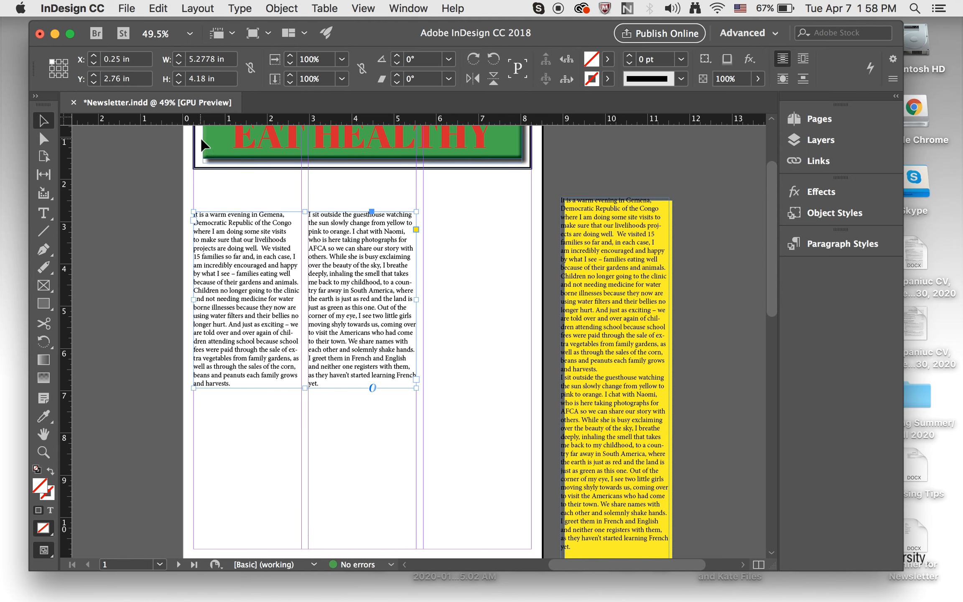
pyautogui.moveTo(267, 284); pyautogui.dragTo(266, 300)
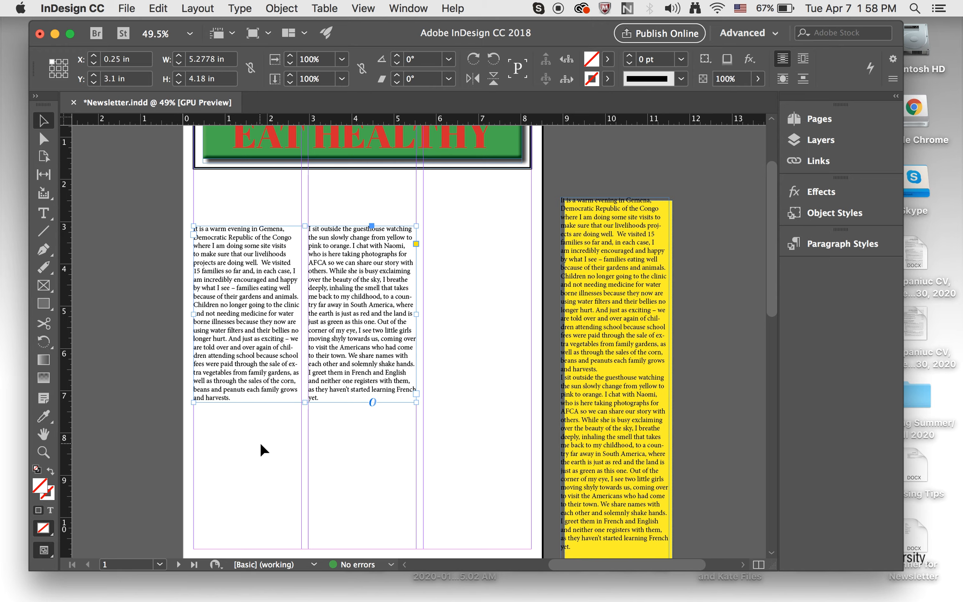
# - Draw a rectangle frame about 5.28 in wide spanning both columns below the text
pyautogui.scroll(-3, 263, 449)
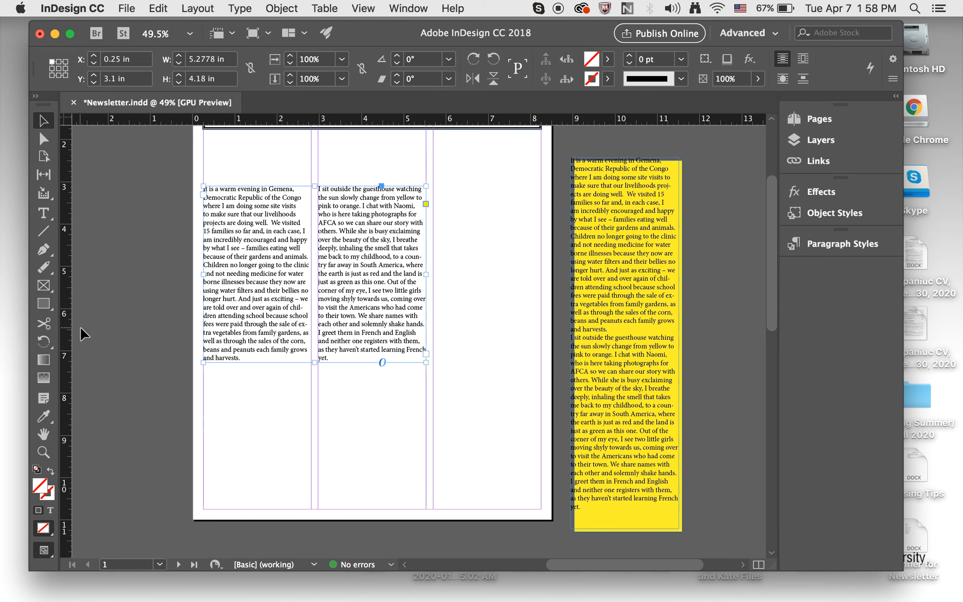
pyautogui.scroll(2, 83, 334)
pyautogui.hscroll(-1, 83, 335)
pyautogui.scroll(1, 83, 334)
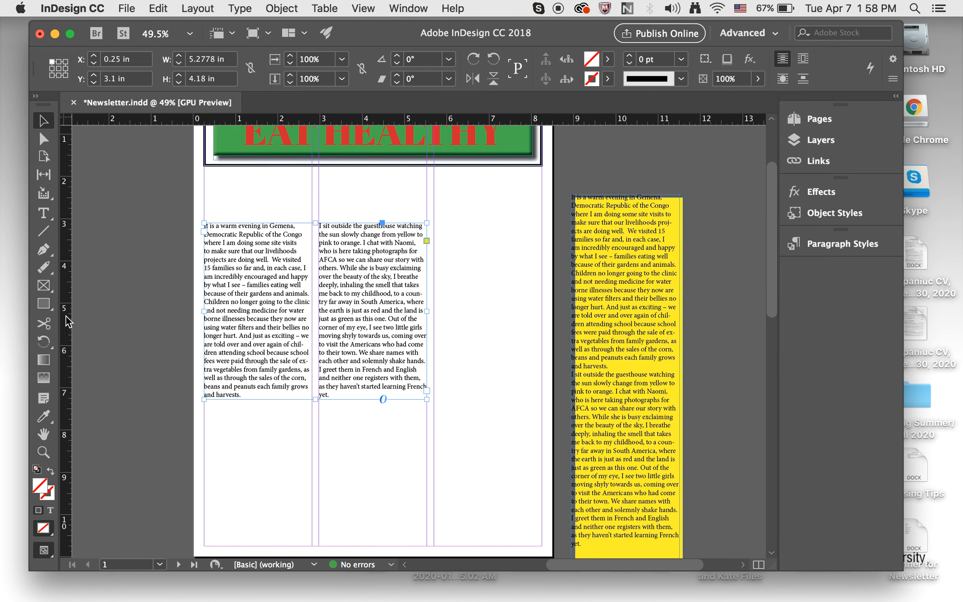
pyautogui.click(46, 288)
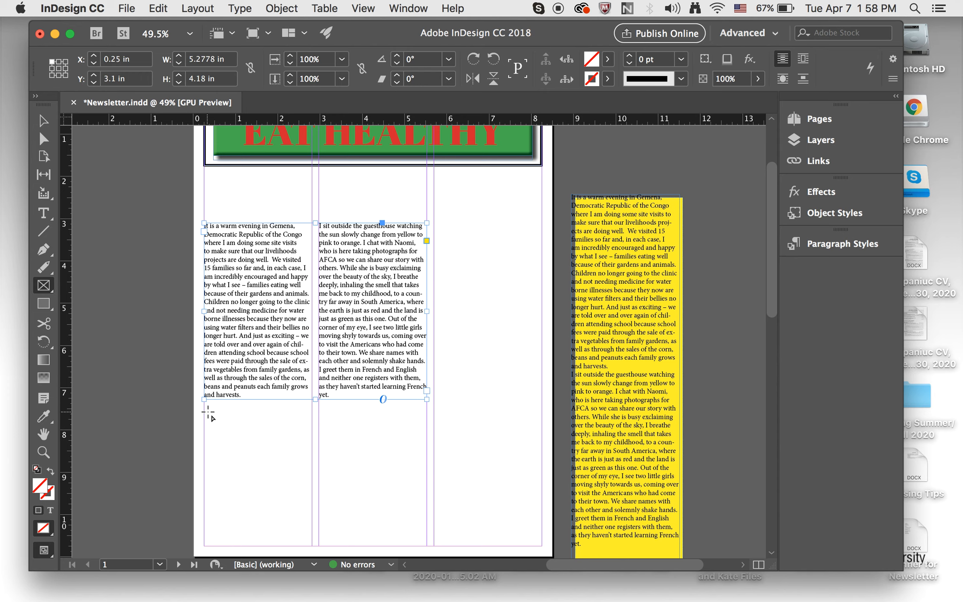
pyautogui.moveTo(205, 409); pyautogui.dragTo(426, 531)
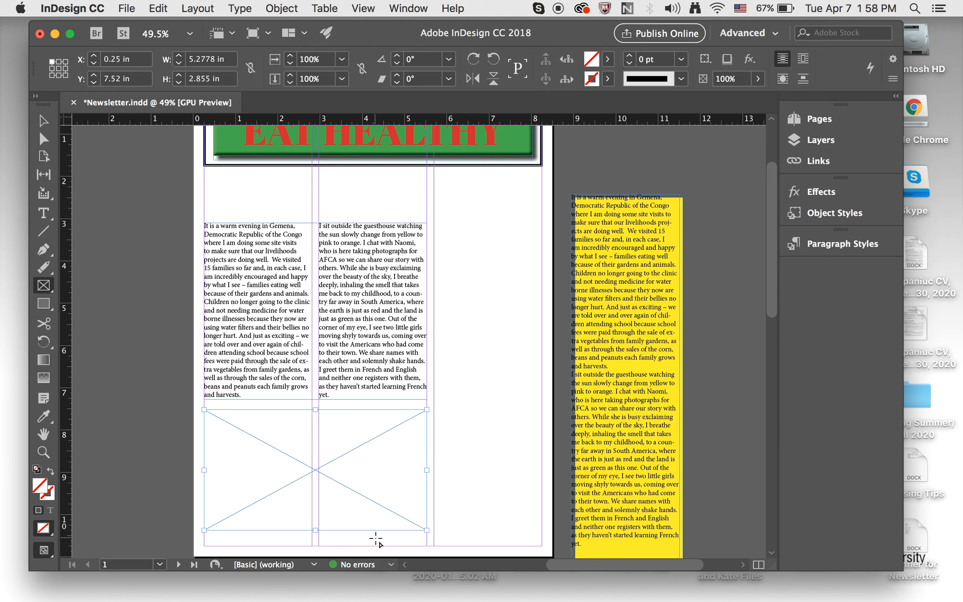
# - Place Salad.jpg into the selected rectangle frame, replacing the selected item
pyautogui.click(127, 11)
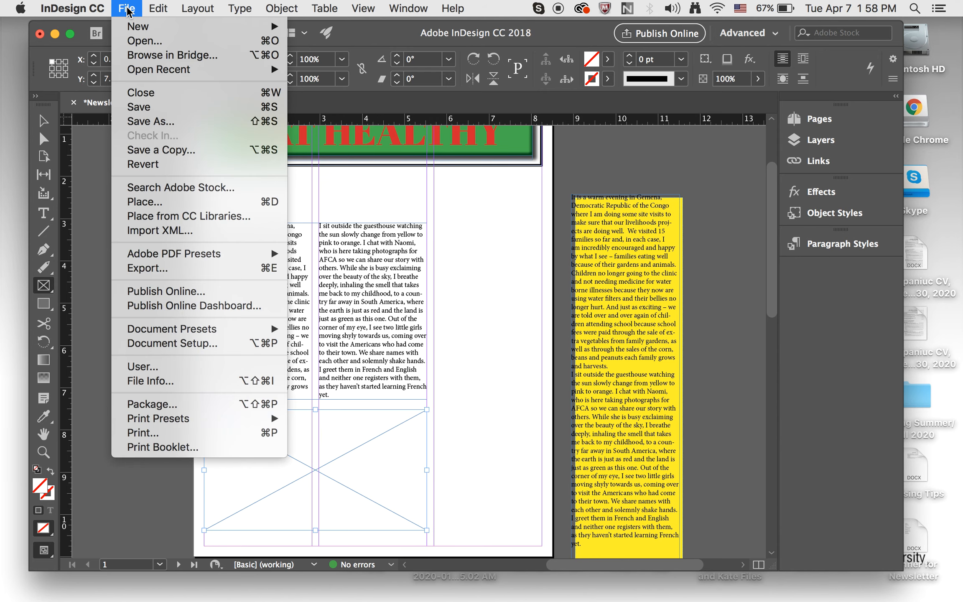
pyautogui.click(151, 203)
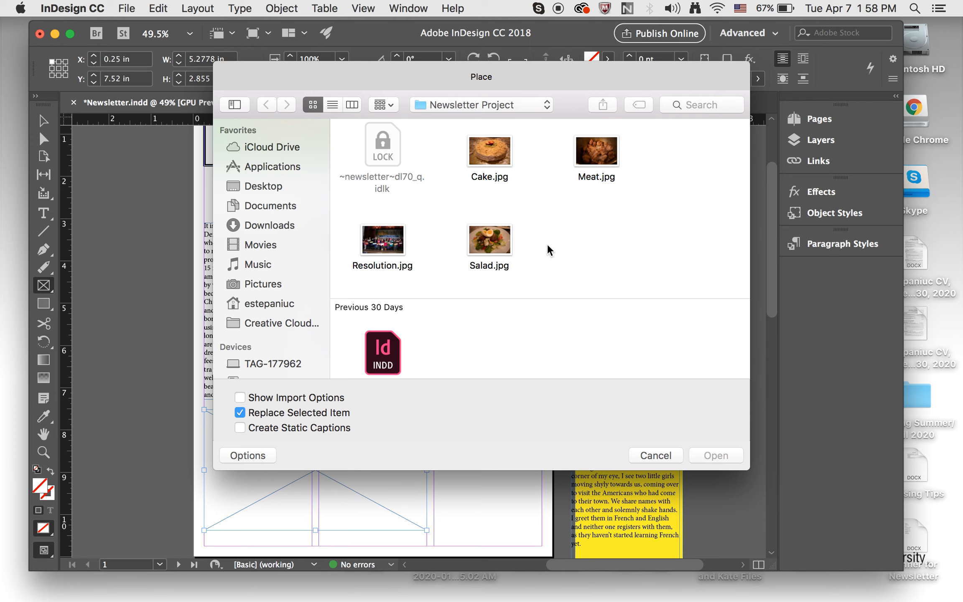
pyautogui.click(497, 245)
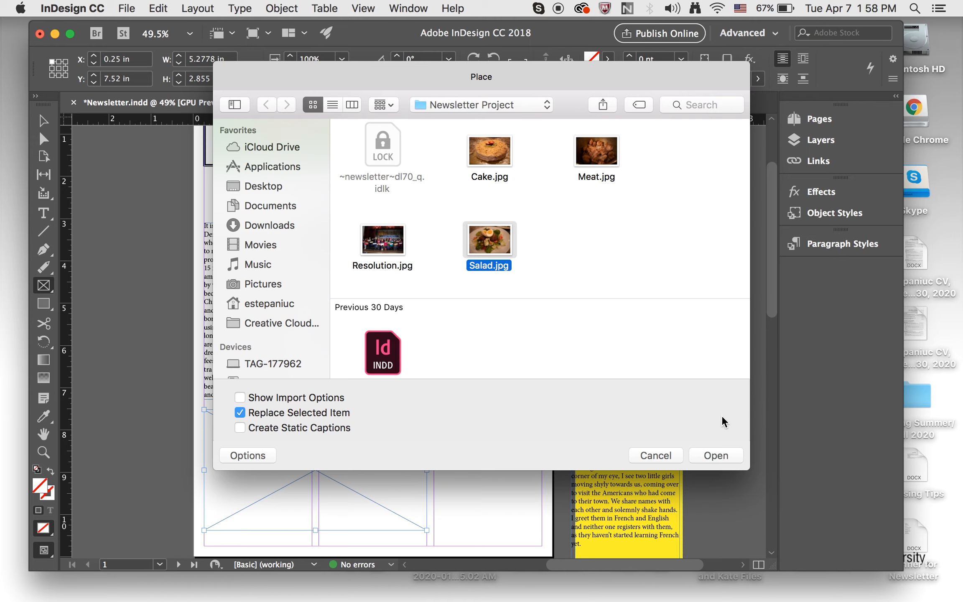
pyautogui.click(717, 457)
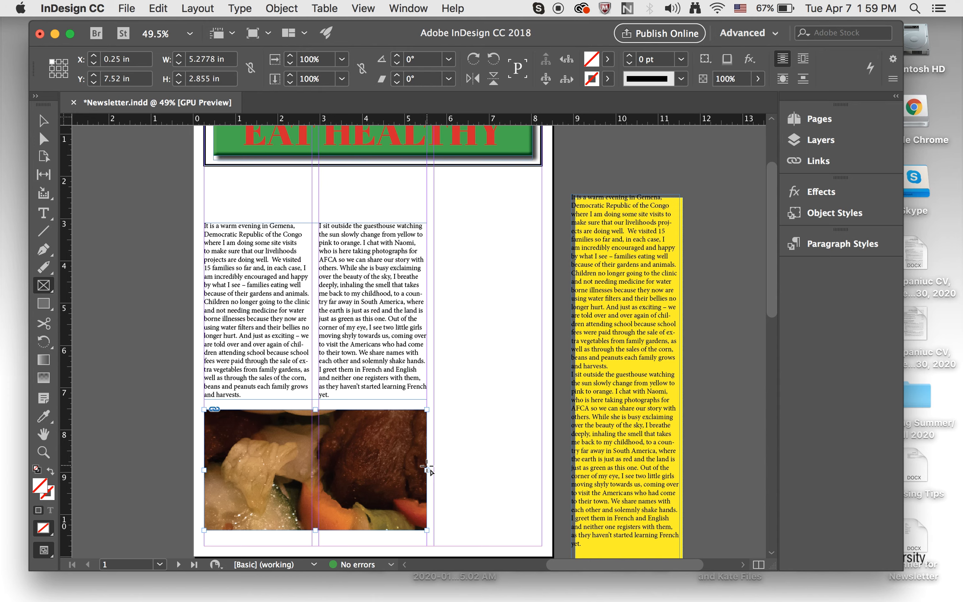
# - Fit the salad image to fill its frame proportionally
pyautogui.click(288, 8)
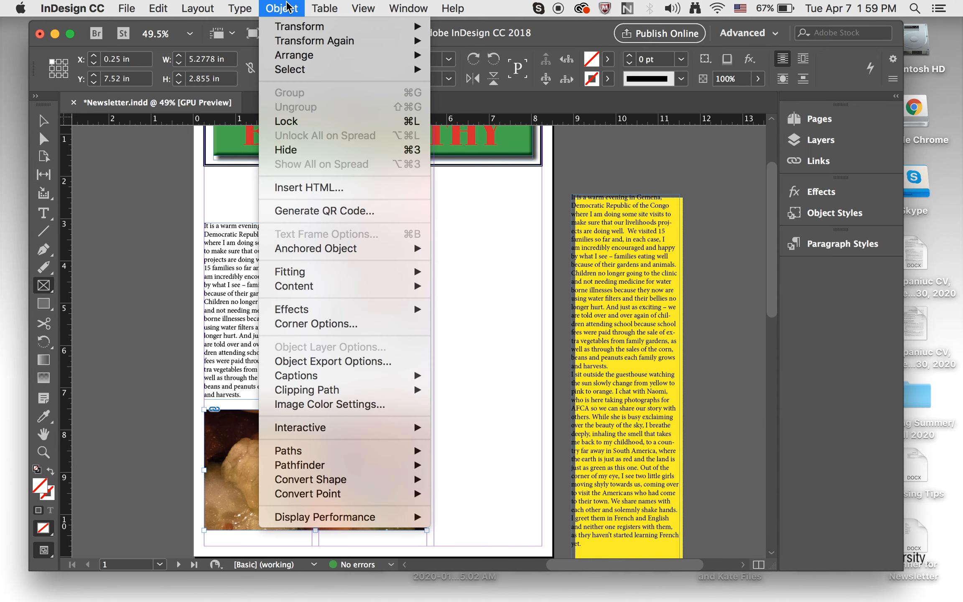
pyautogui.moveTo(298, 272)
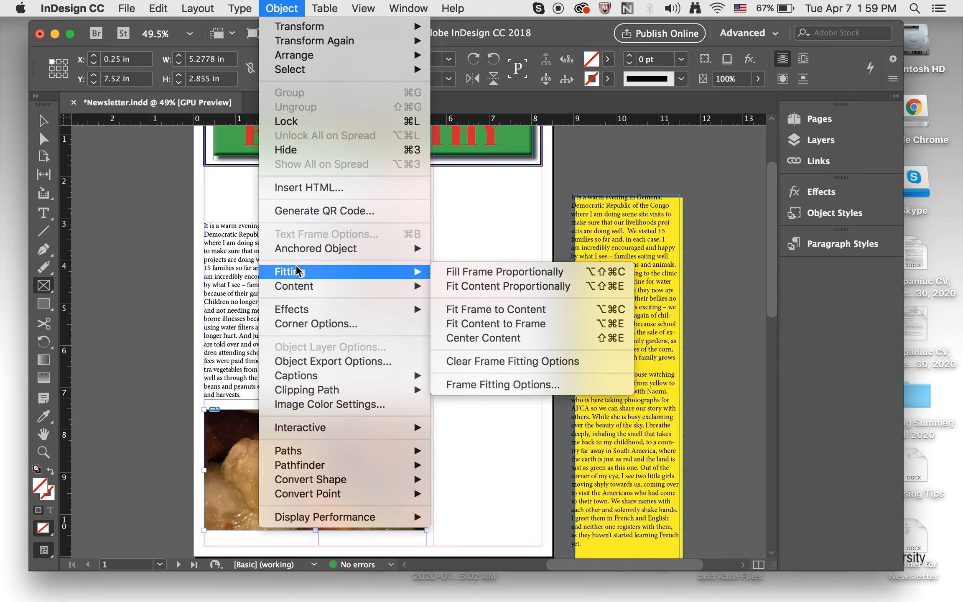
pyautogui.click(443, 275)
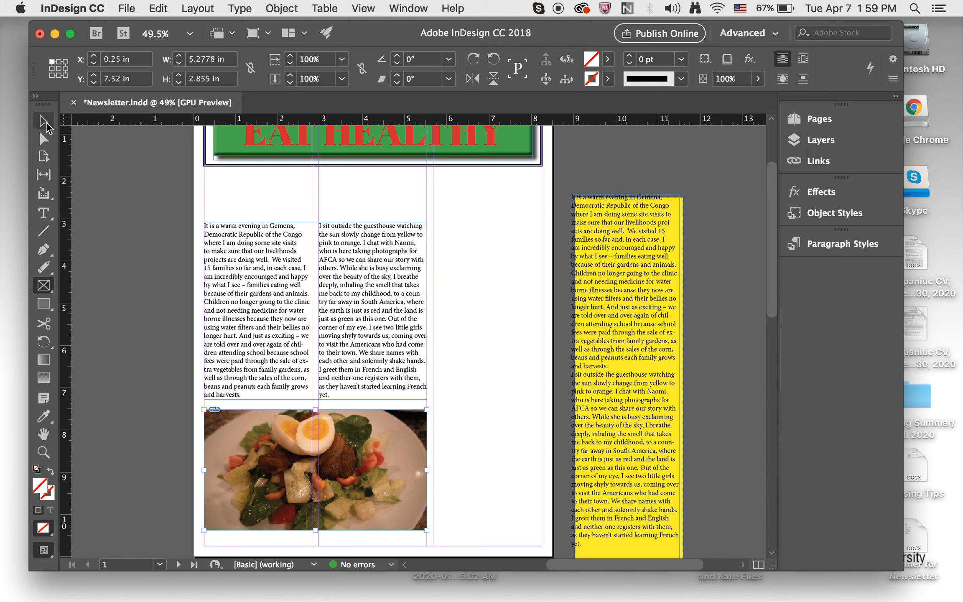
# - Shift the salad image up inside its frame and enlarge it slightly
pyautogui.click(43, 135)
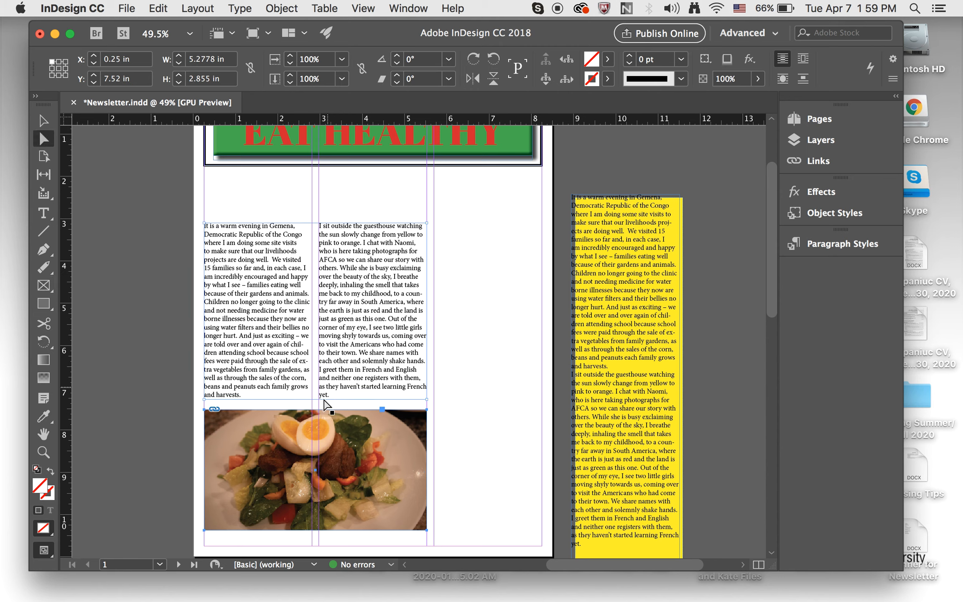
pyautogui.click(311, 468)
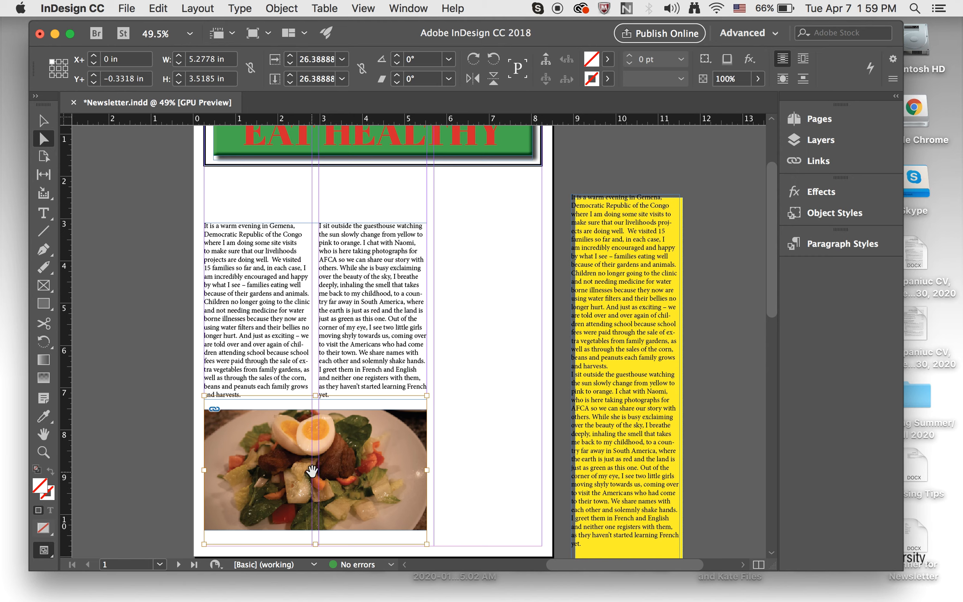
pyautogui.press('Escape')
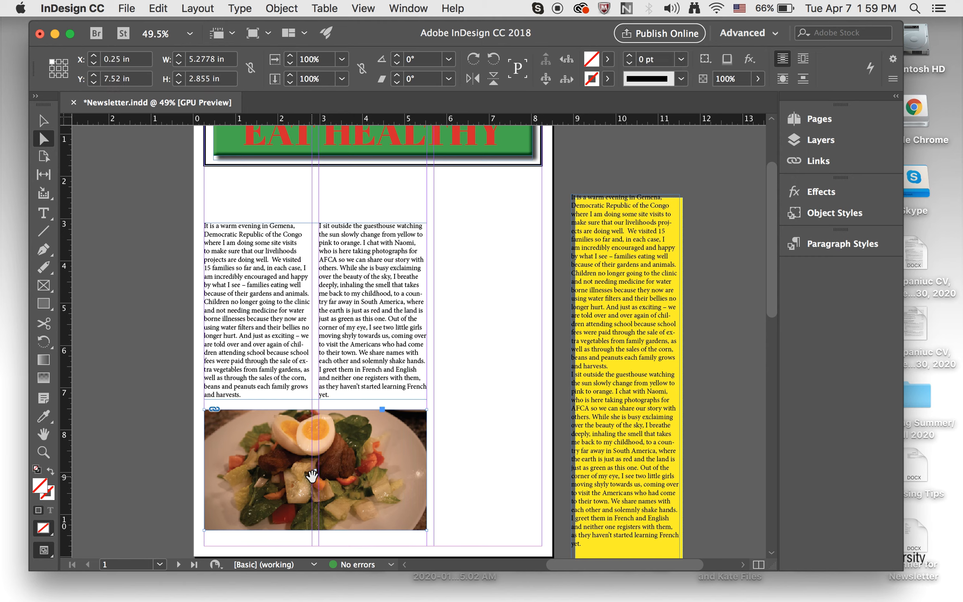
pyautogui.moveTo(311, 476); pyautogui.dragTo(311, 465)
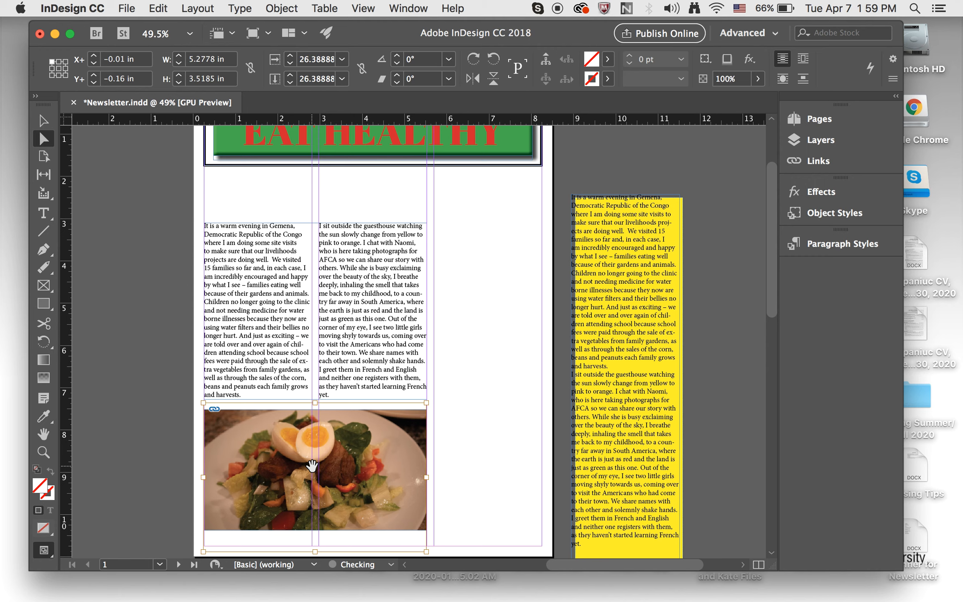
pyautogui.press('super+period')
pyautogui.press('super+period')
pyautogui.press('super+period')
pyautogui.press('super+period')
pyautogui.press('super+period')
pyautogui.press('super+period')
pyautogui.press('super+period')
pyautogui.press('super+period')
pyautogui.press('super+period')
pyautogui.press('super+period')
pyautogui.press('super+period')
pyautogui.press('super+period')
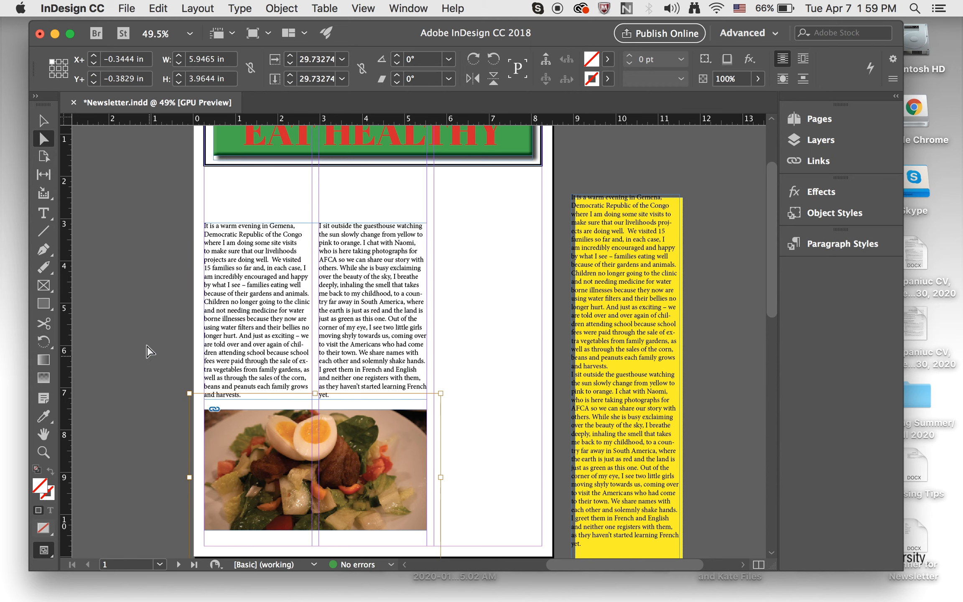
# - Move the salad frame up slightly toward the text columns
pyautogui.click(44, 121)
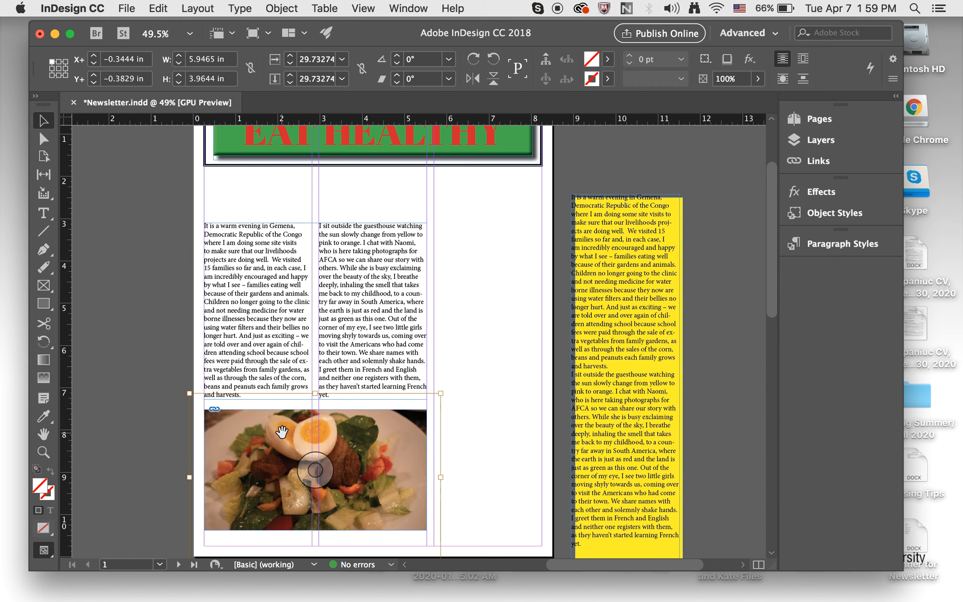
pyautogui.click(548, 430)
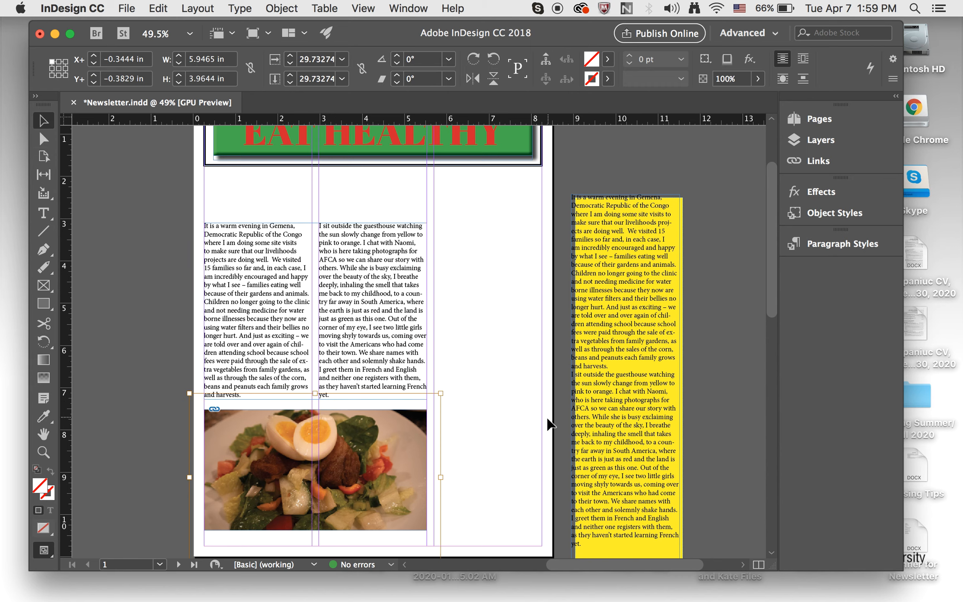
pyautogui.click(393, 423)
pyautogui.moveTo(316, 409); pyautogui.dragTo(316, 402)
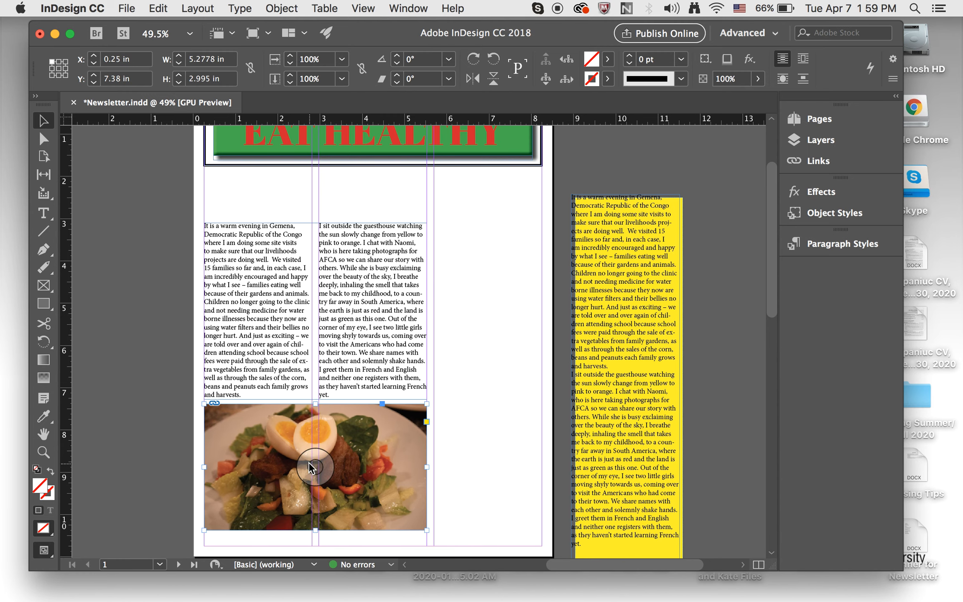
# - Scale the salad image down slightly inside its frame and extend the frame's bottom edge
pyautogui.rightClick(311, 465)
pyautogui.click(531, 428)
pyautogui.scroll(-2, 310, 468)
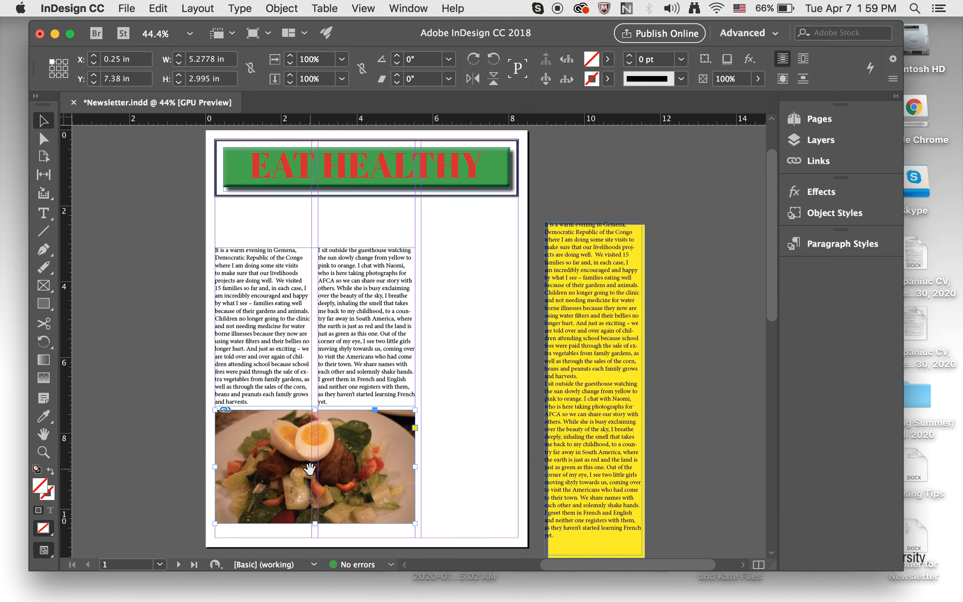
pyautogui.click(310, 468)
pyautogui.press('super+comma')
pyautogui.press('super+comma')
pyautogui.press('super+comma')
pyautogui.press('super+comma')
pyautogui.press('super+comma')
pyautogui.press('super+comma')
pyautogui.press('super+comma')
pyautogui.press('super+comma')
pyautogui.press('super+comma')
pyautogui.press('super+period')
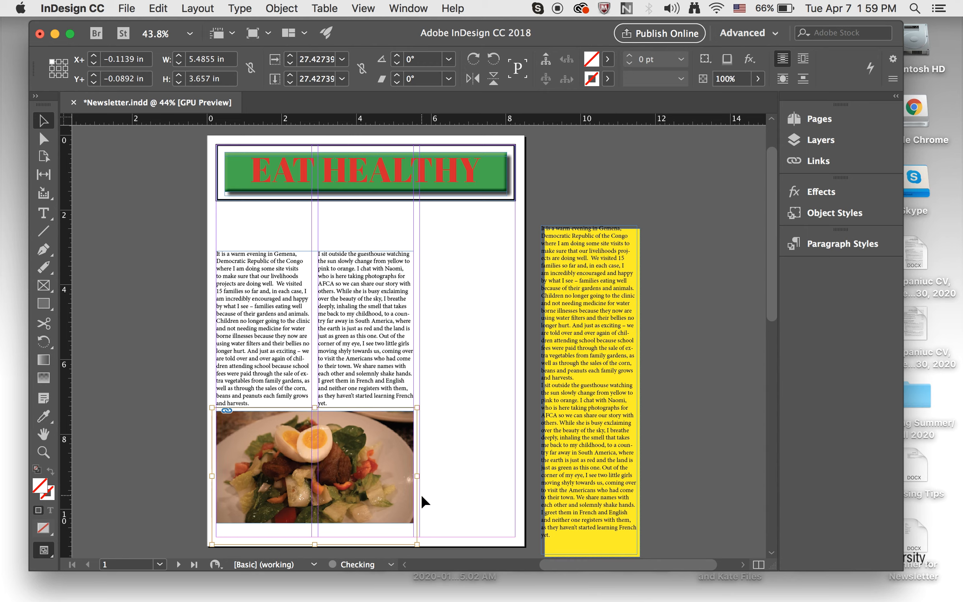
pyautogui.click(316, 523)
pyautogui.moveTo(317, 523); pyautogui.dragTo(315, 529)
# - Nudge the two-column story frame upward to about 2.99 in
pyautogui.click(270, 311)
pyautogui.press('Up')
pyautogui.press('Up')
pyautogui.press('Up')
pyautogui.press('Up')
pyautogui.press('Up')
pyautogui.press('Up')
pyautogui.press('Up')
pyautogui.press('Up')
pyautogui.press('Up')
pyautogui.press('Up')
pyautogui.press('Up')
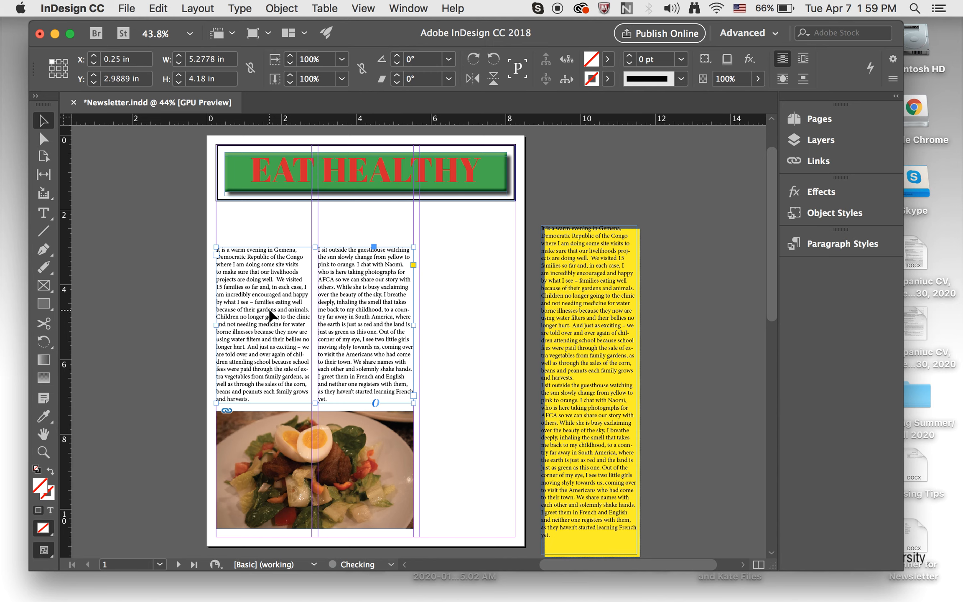
# - Raise the salad photo frame a little so it sits just under the text
pyautogui.scroll(1, 274, 359)
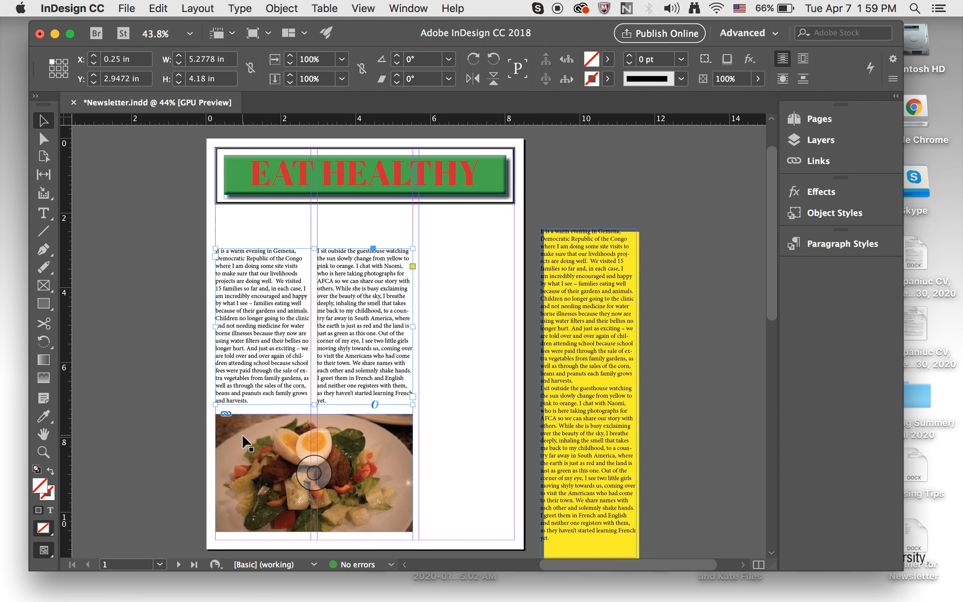
pyautogui.moveTo(243, 435); pyautogui.dragTo(243, 432)
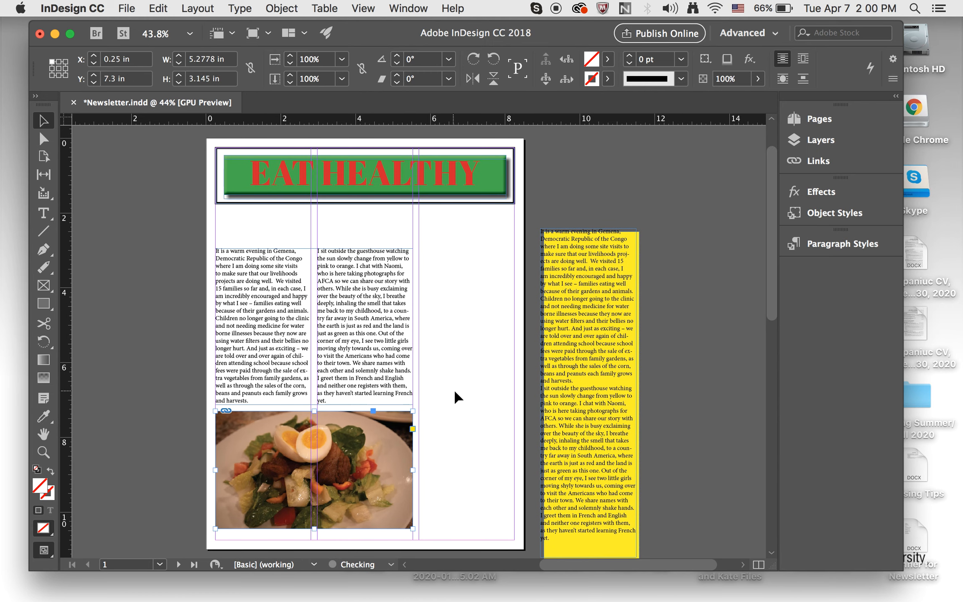
pyautogui.click(456, 397)
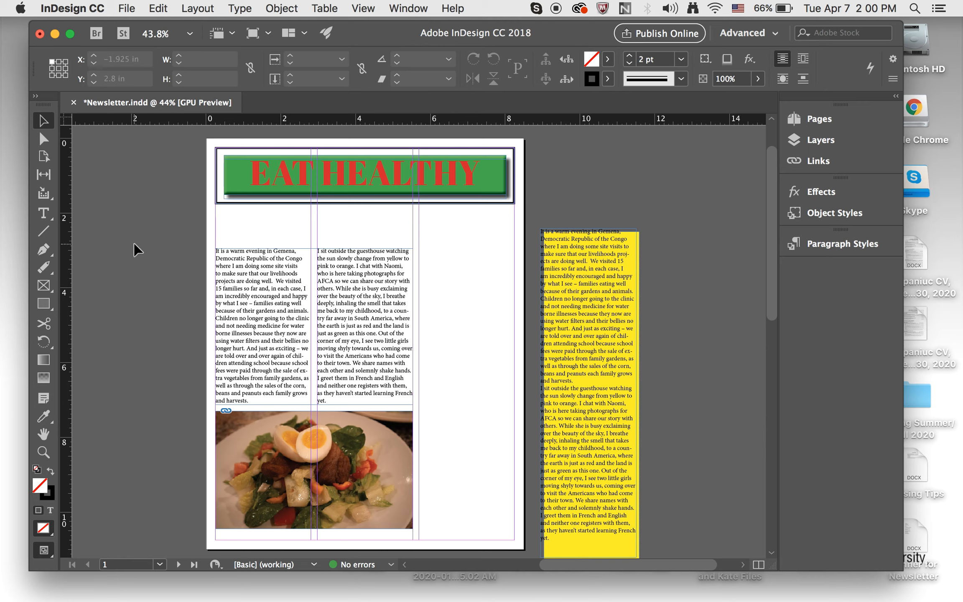
# - Add a text frame under the heading with 'Enjoy eating heatly and tasty salads this spring season' and select all its text
pyautogui.click(43, 213)
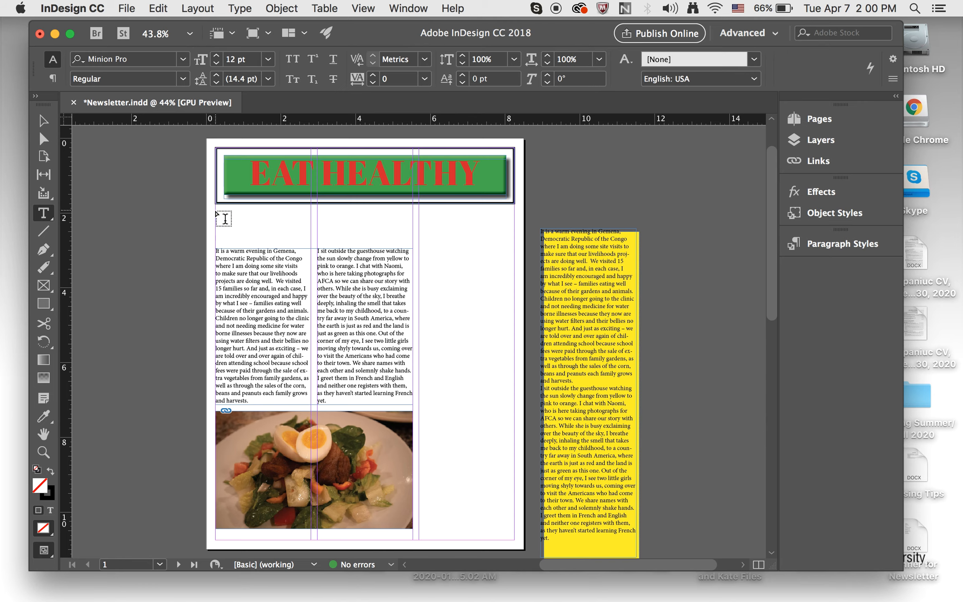
pyautogui.moveTo(216, 211); pyautogui.dragTo(412, 244)
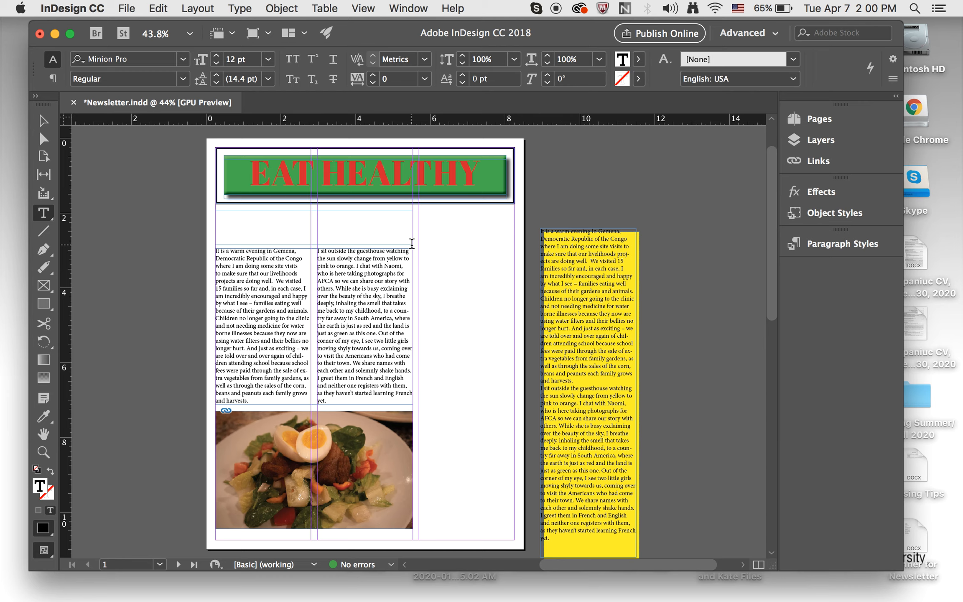
pyautogui.write('Enjoy eating heatly and tasty salads this spring season')
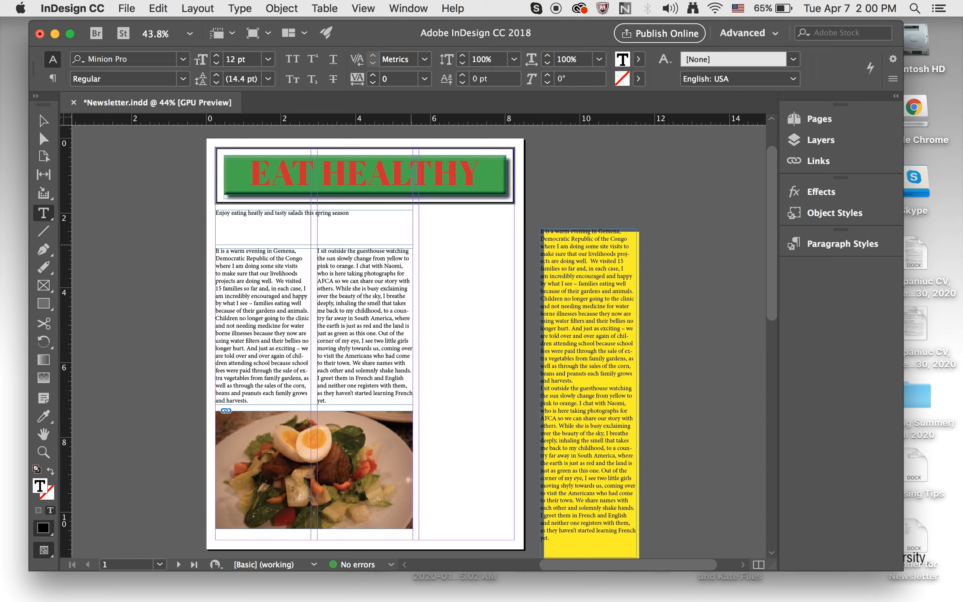
pyautogui.press('super+a')
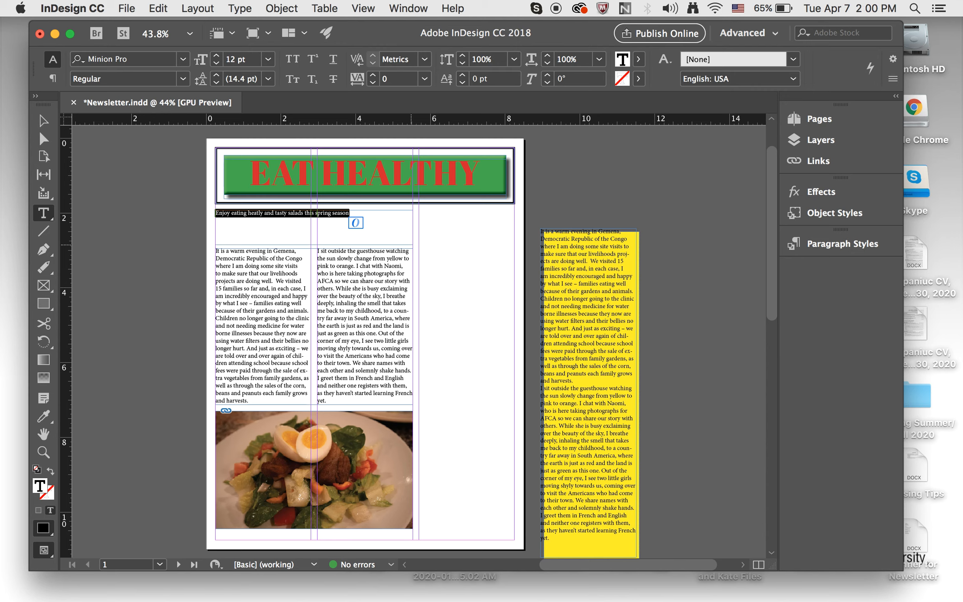
# - Enlarge the selected introductory line to 32 pt and deselect it
pyautogui.press('super+shift+period')
pyautogui.press('super+shift+period')
pyautogui.press('super+shift+period')
pyautogui.press('super+shift+period')
pyautogui.press('super+shift+period')
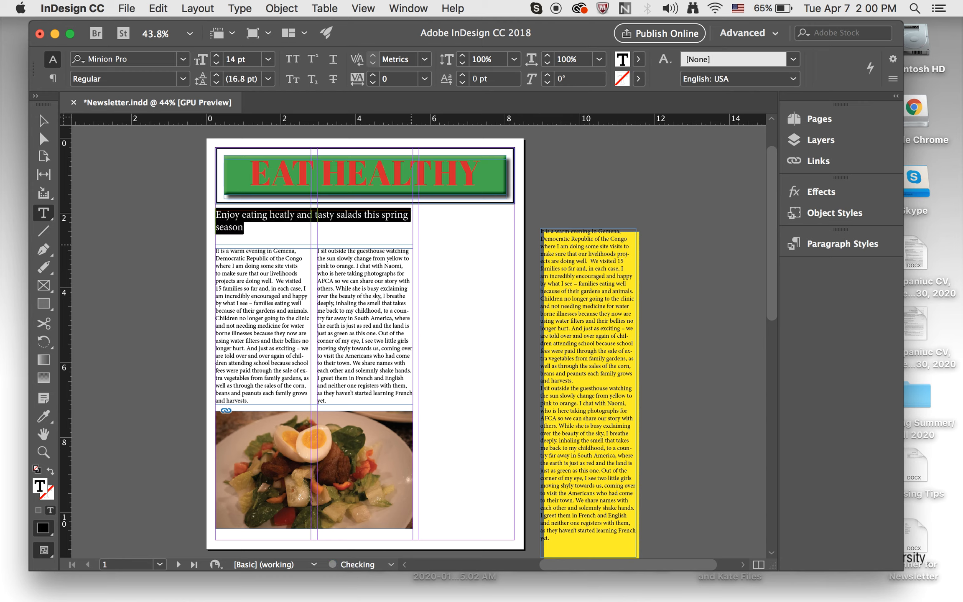
pyautogui.press('super+shift+period')
pyautogui.press('super+shift+period')
pyautogui.press('super+shift+period')
pyautogui.press('super+shift+period')
pyautogui.press('super+shift+period')
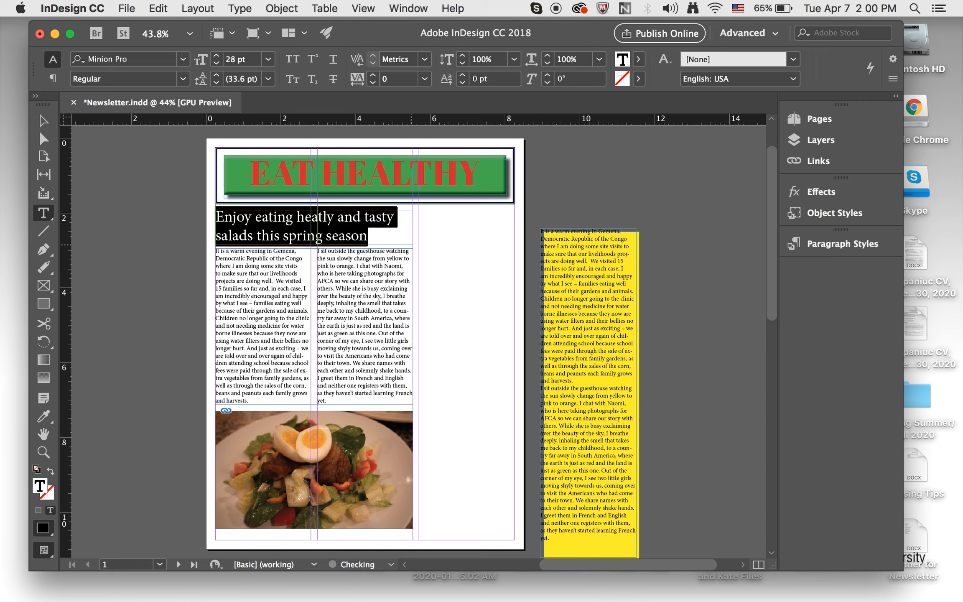
pyautogui.press('super+shift+period')
pyautogui.press('super+shift+comma')
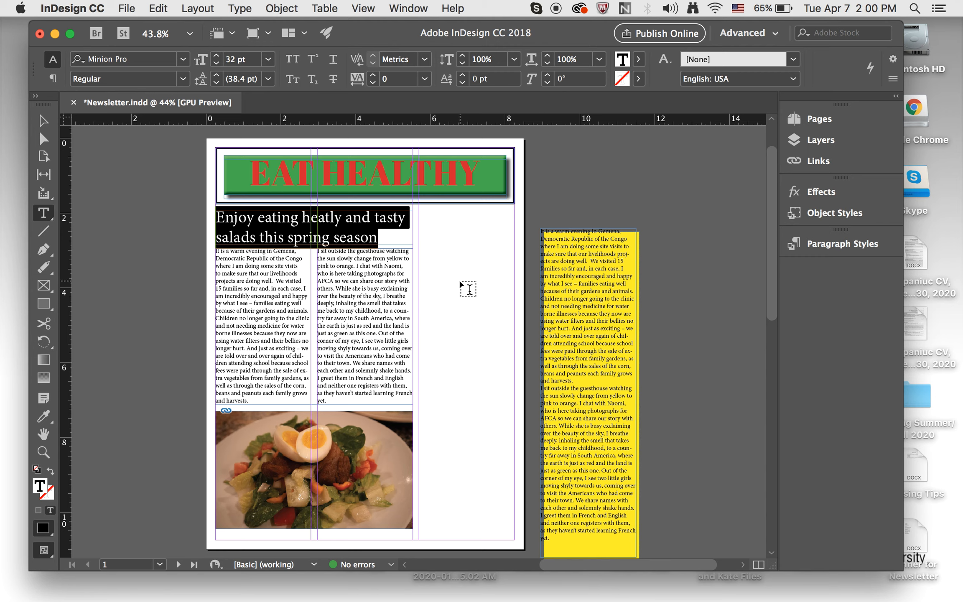
pyautogui.click(453, 298)
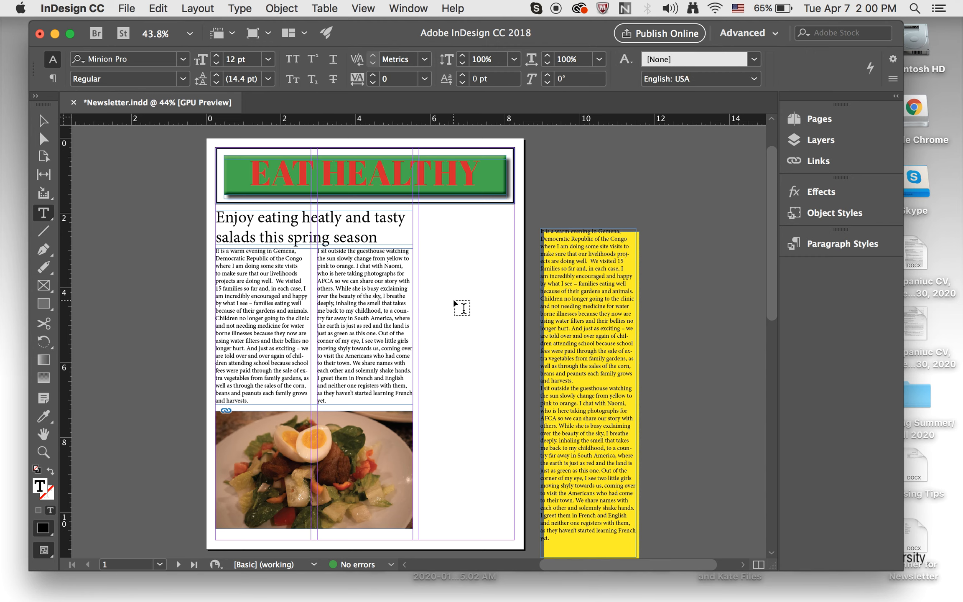
pyautogui.click(44, 122)
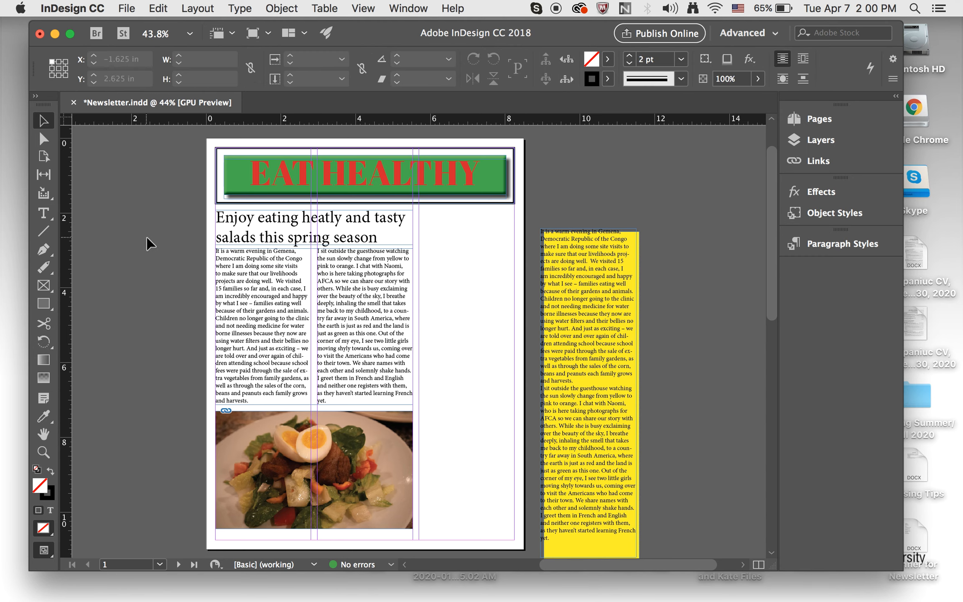
# - Preview the page layout without guides, then zoom in on the salad photo area
pyautogui.press('w')
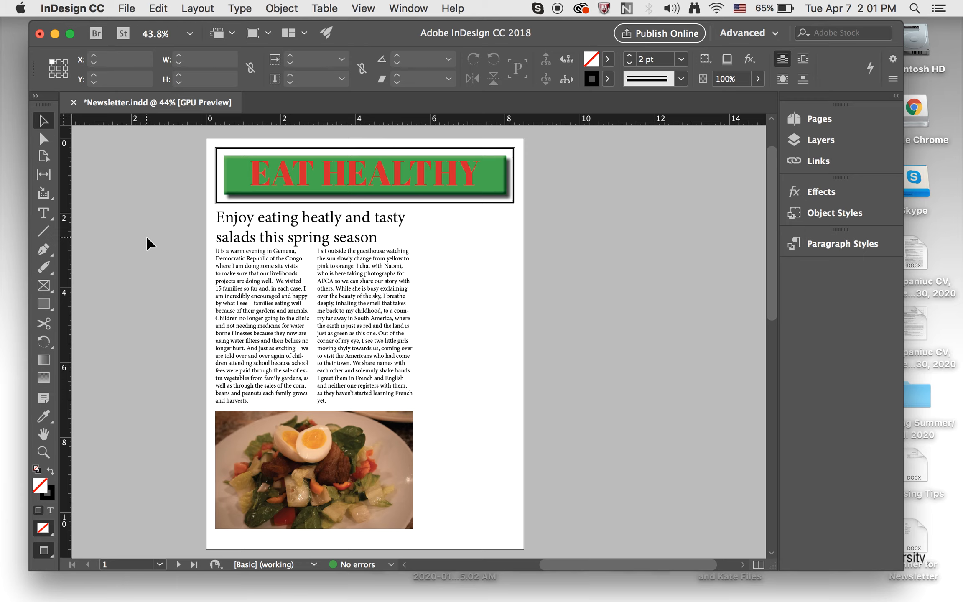
pyautogui.press('w')
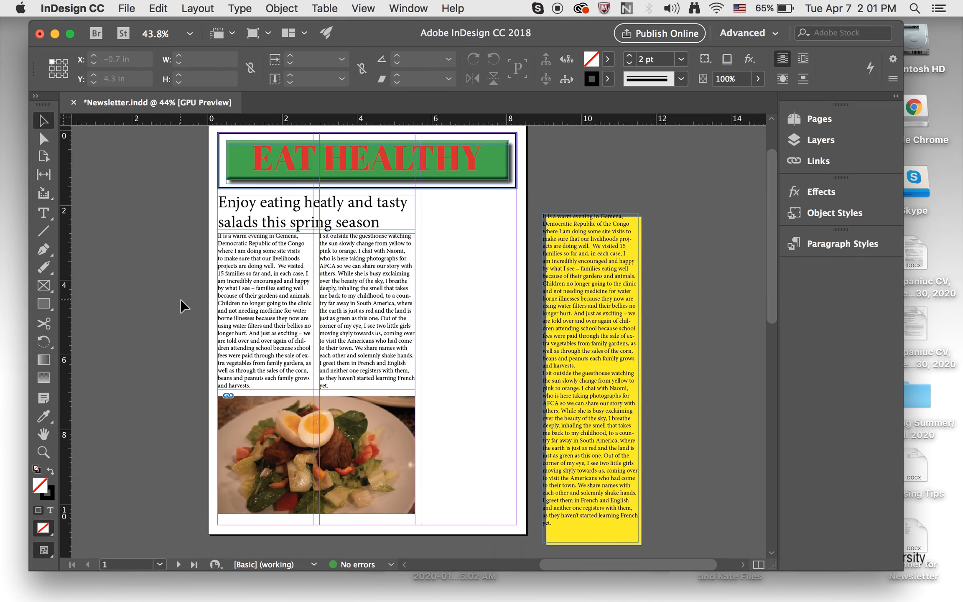
pyautogui.scroll(-2, 184, 305)
pyautogui.scroll(3, 350, 404)
pyautogui.scroll(-2, 350, 404)
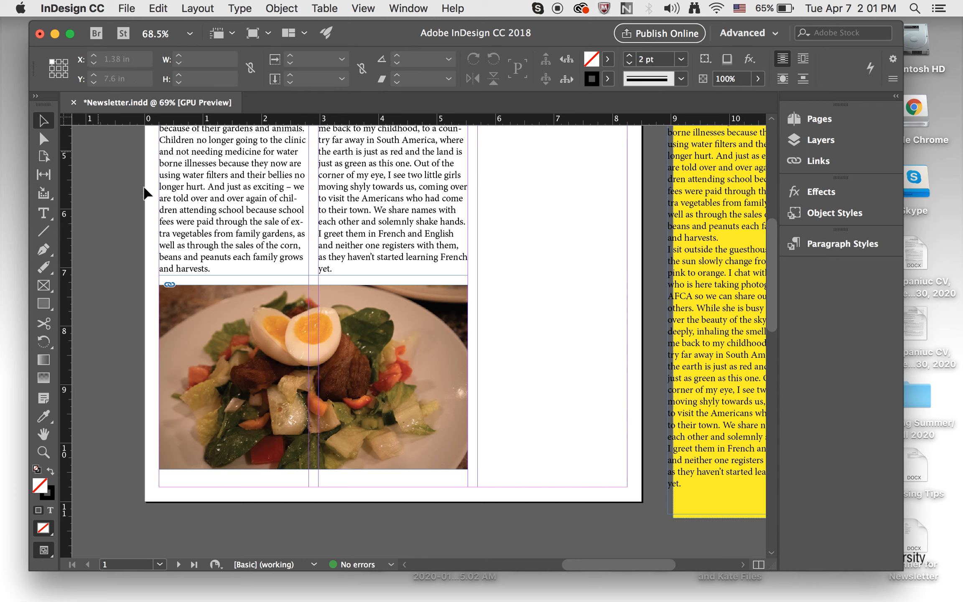
# - Draw a text frame just below the salad photo, spanning its width
pyautogui.moveTo(179, 300); pyautogui.dragTo(179, 297)
pyautogui.click(43, 213)
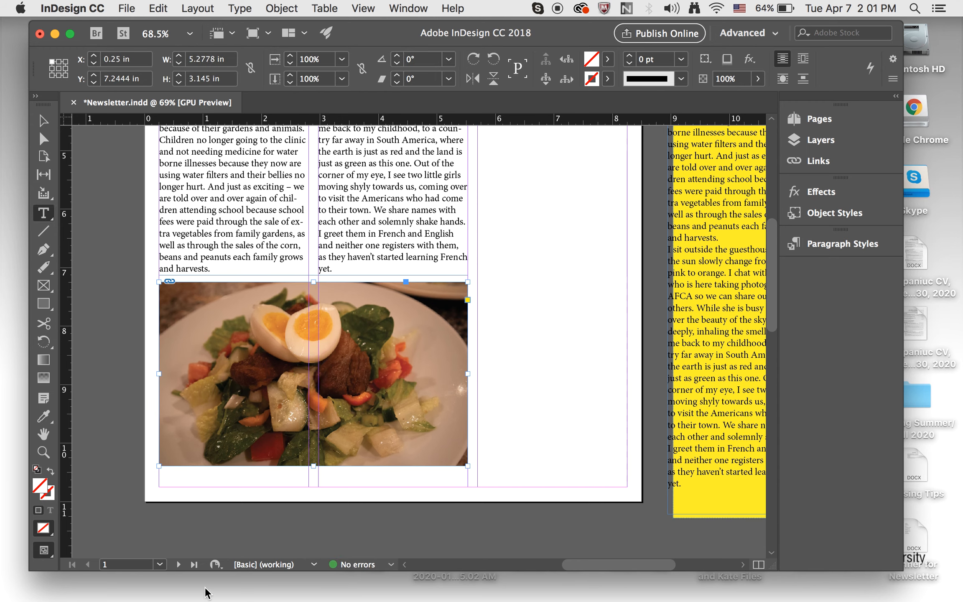
pyautogui.moveTo(161, 472); pyautogui.dragTo(467, 485)
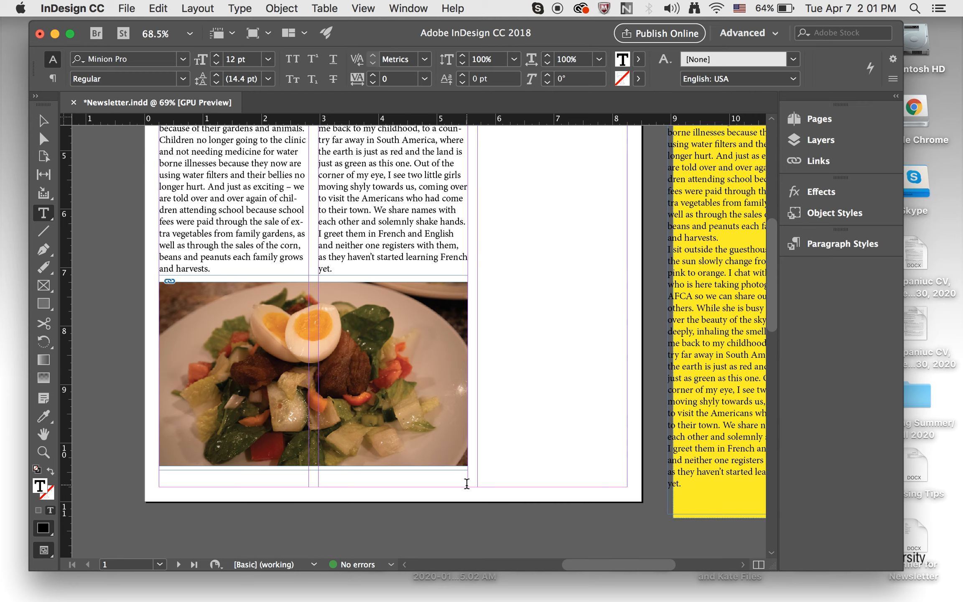
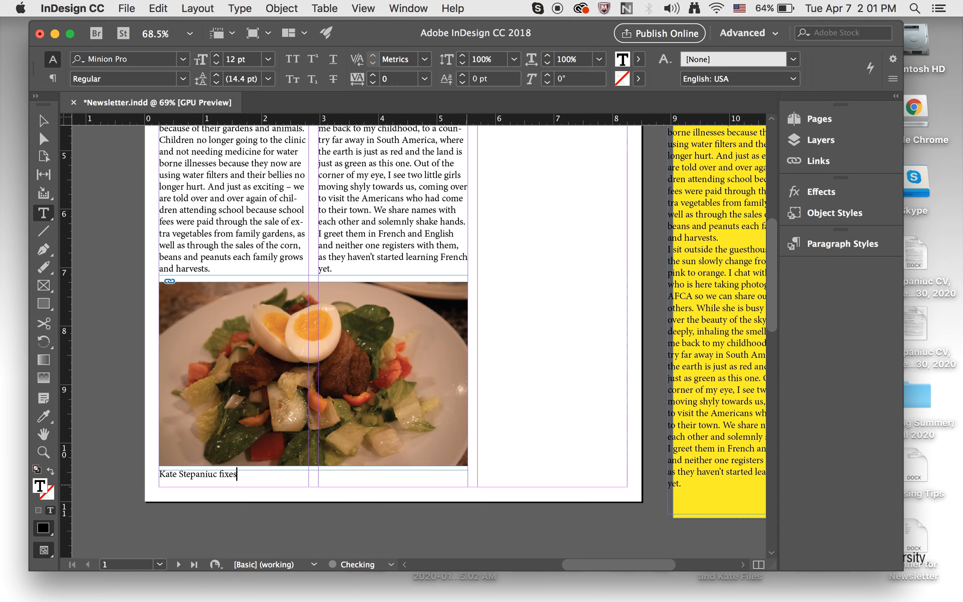
# - Type a caption naming the cook, ending 'fixes salad with fresh vegatables, pork stakes and boiled eggs.'
pyautogui.write('ad with fresh vegatables')
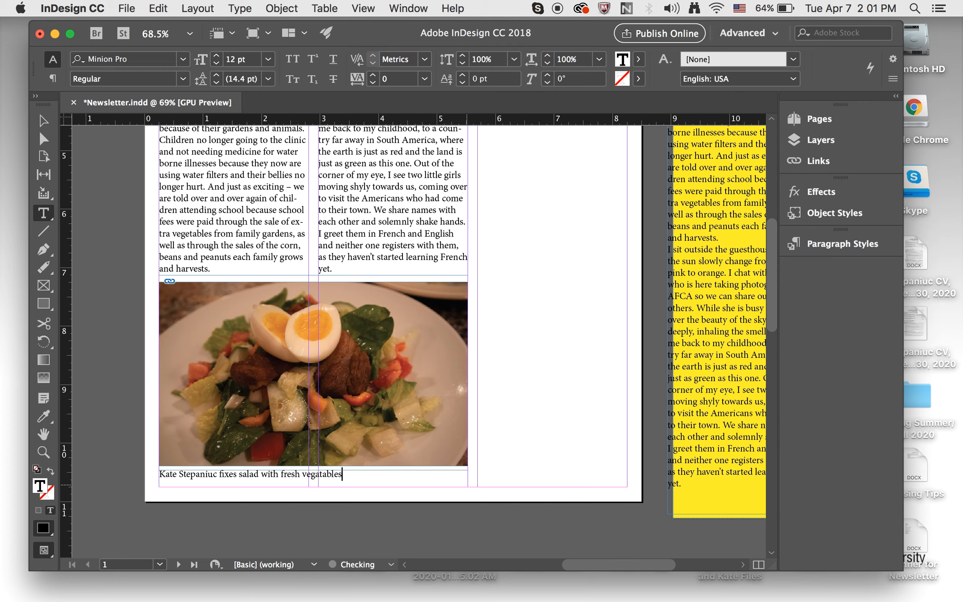
pyautogui.write(', pork stakes and boiled eggs.')
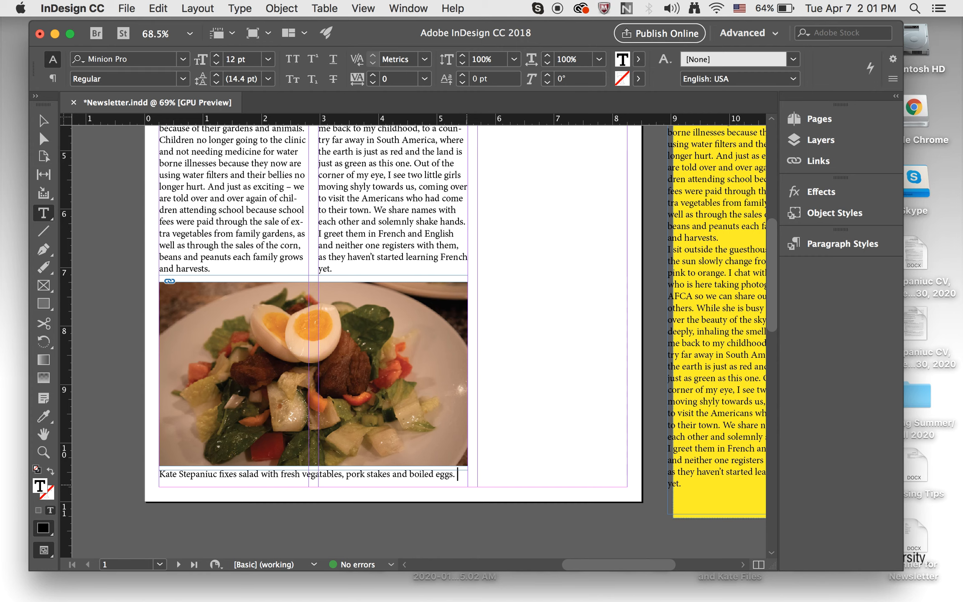
# - Format the whole caption as Arial Bold at 10 pt and deselect it
pyautogui.press('super+a')
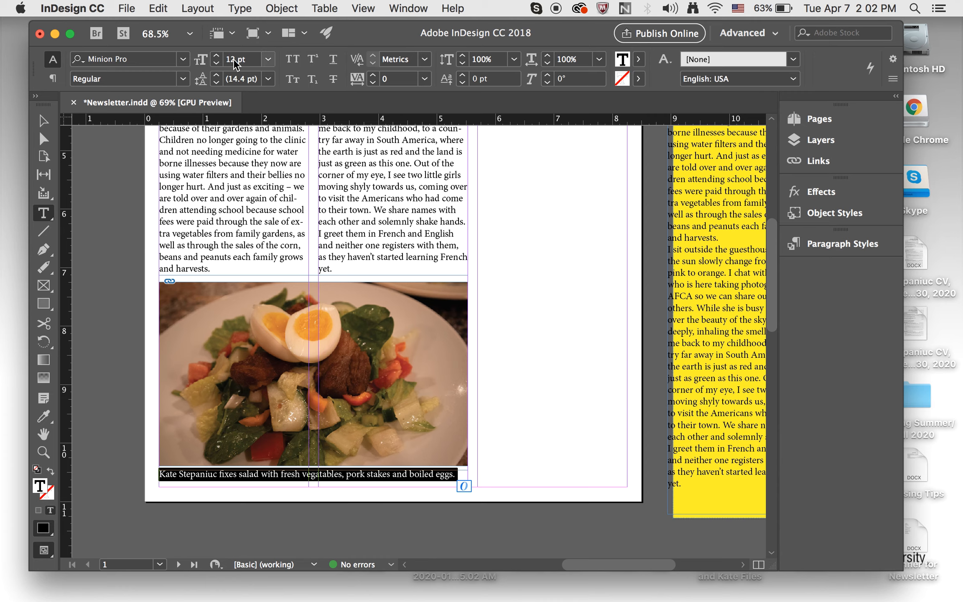
pyautogui.click(263, 61)
pyautogui.click(248, 140)
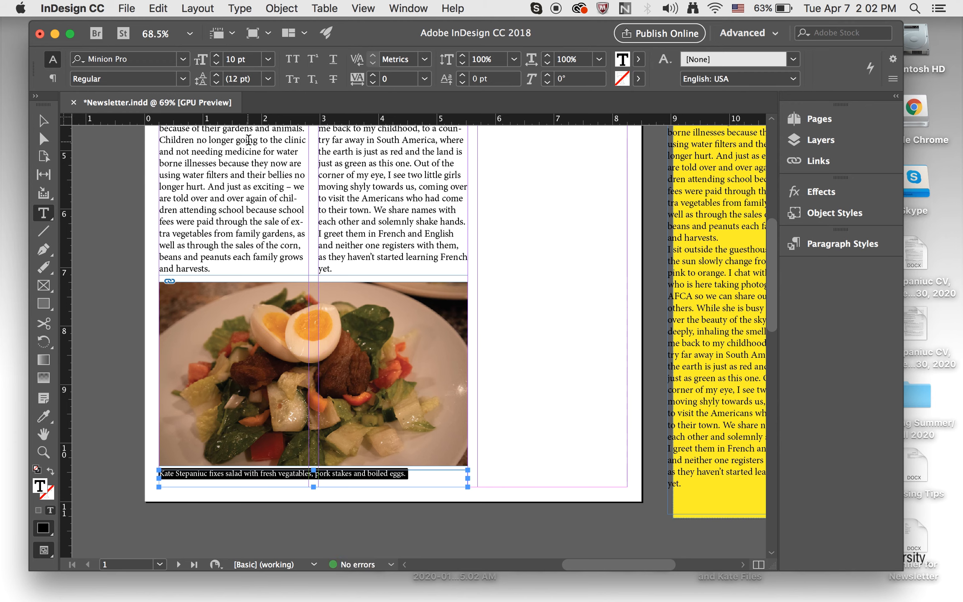
pyautogui.click(183, 79)
pyautogui.click(183, 80)
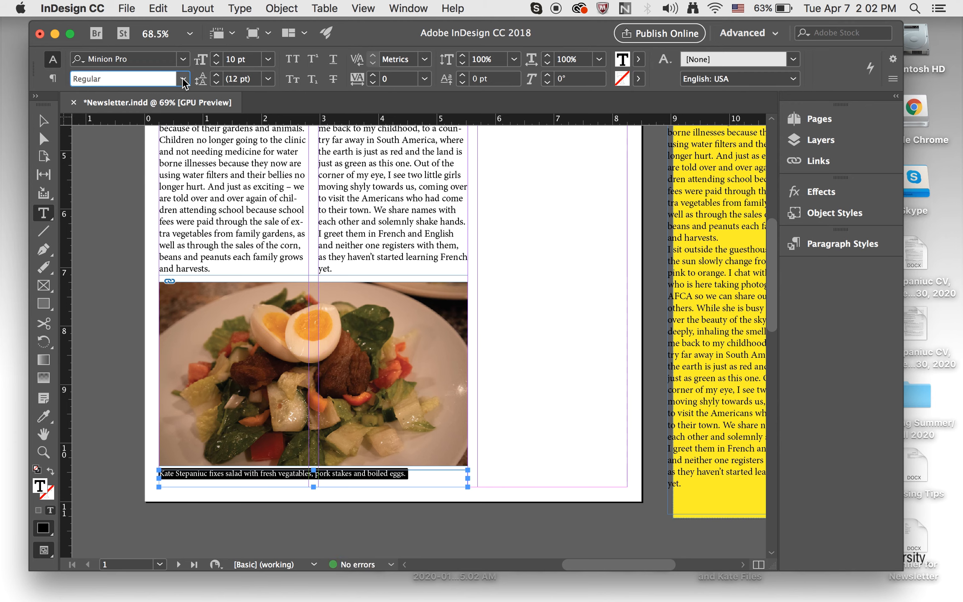
pyautogui.click(183, 59)
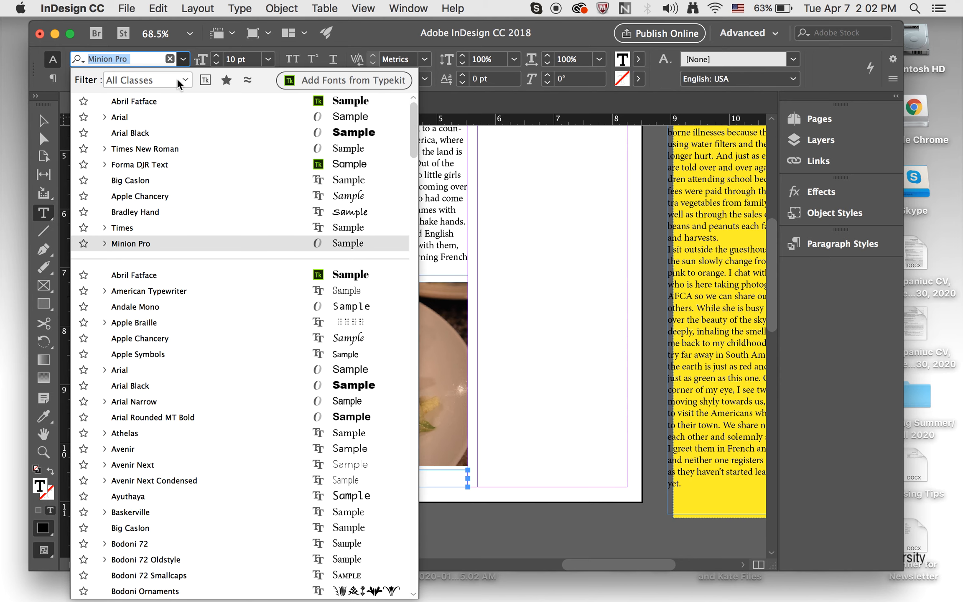
pyautogui.click(167, 117)
pyautogui.click(183, 79)
pyautogui.click(169, 125)
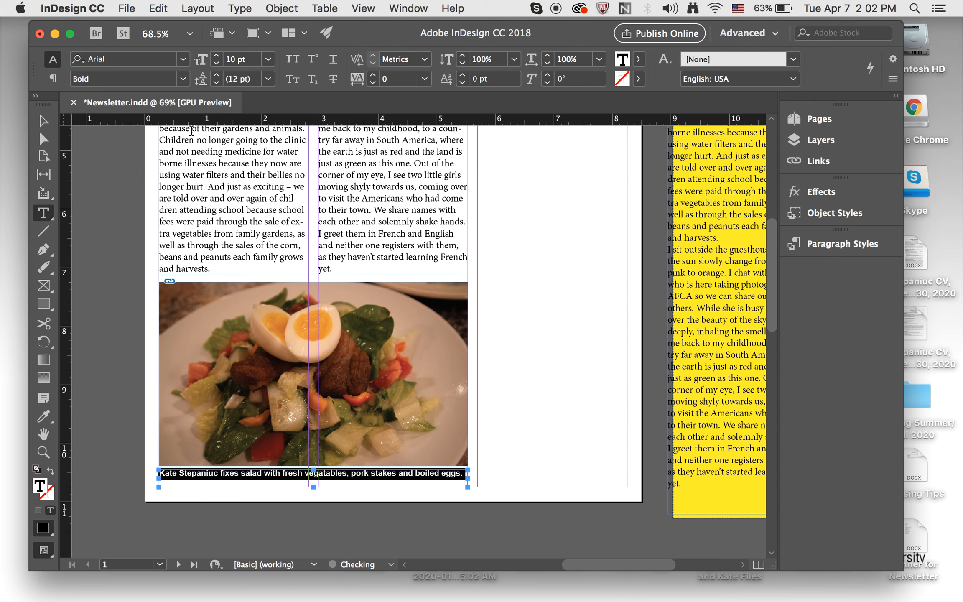
pyautogui.click(569, 391)
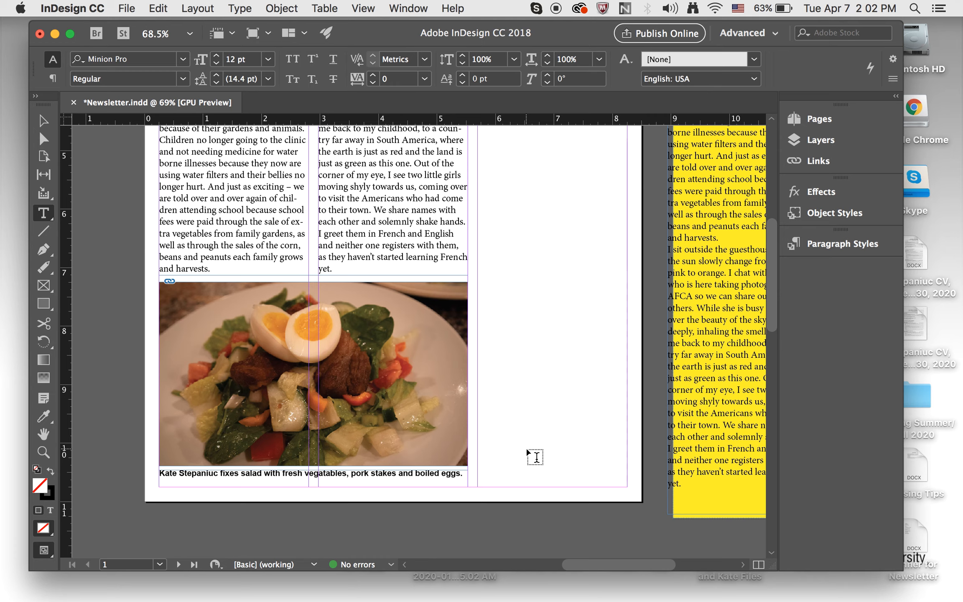
# - Preview the finished page and zoom out to view the whole layout
pyautogui.click(46, 122)
pyautogui.press('w')
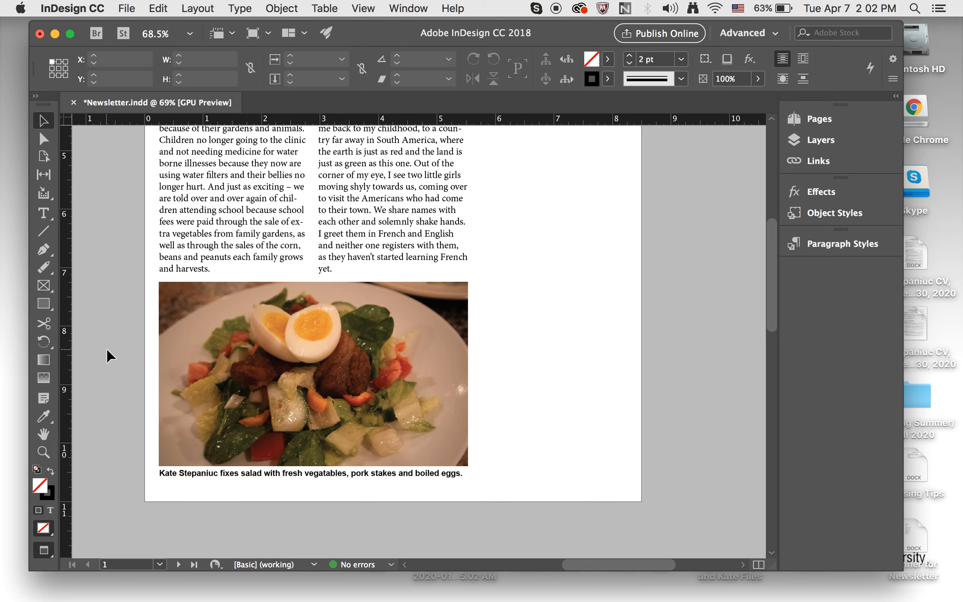
pyautogui.scroll(-5, 107, 349)
pyautogui.scroll(3, 107, 349)
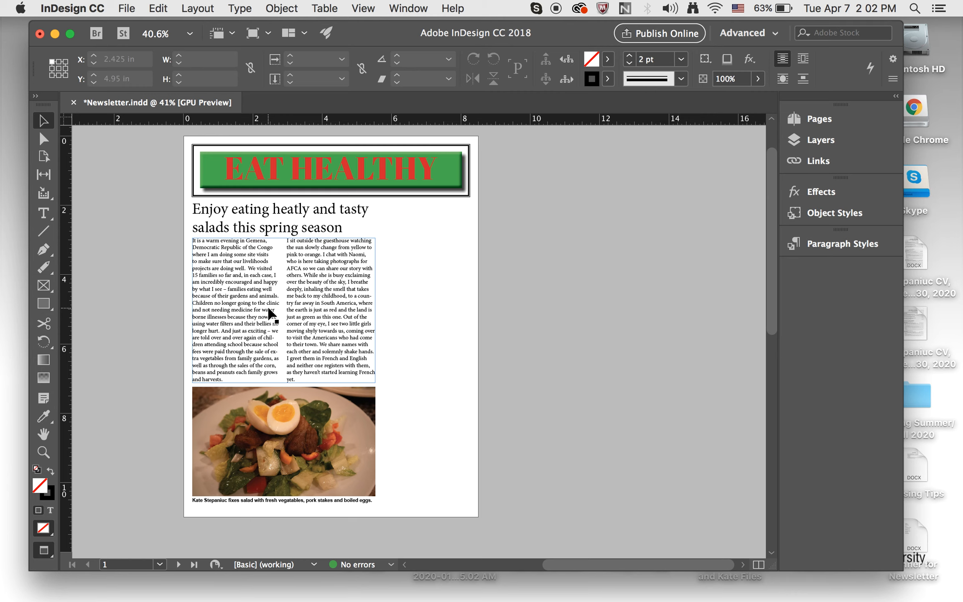
pyautogui.press('w')
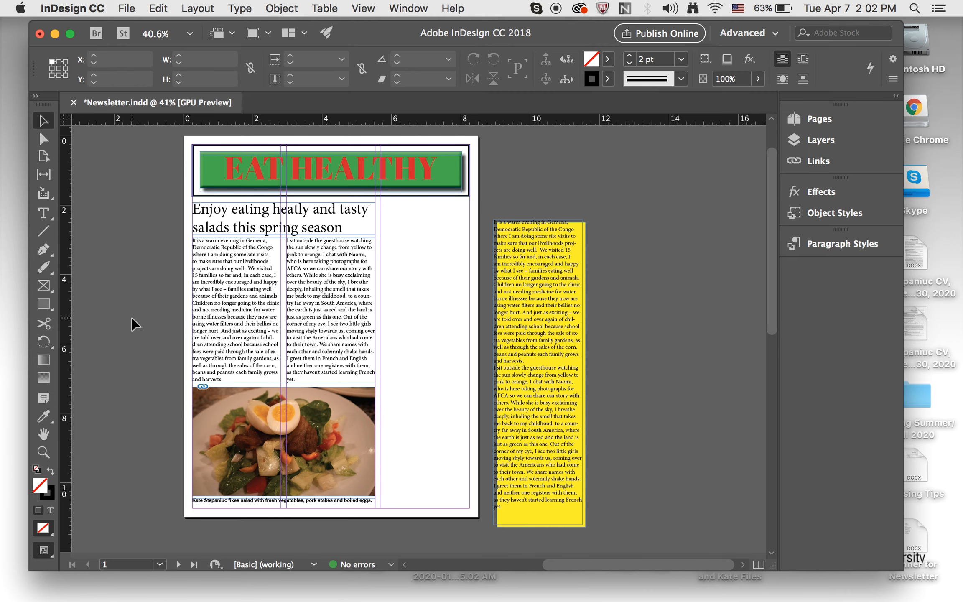